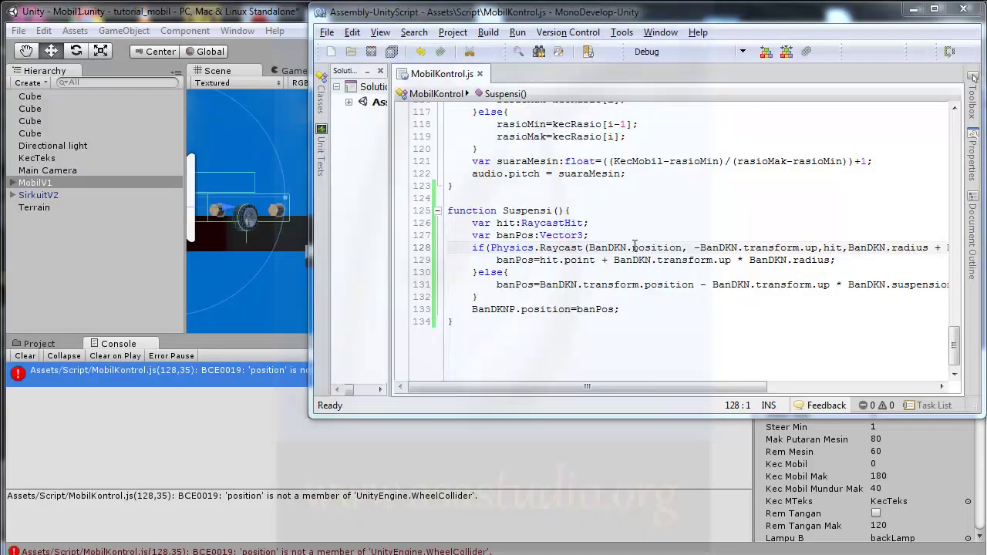
Step: Change line 128's Raycast origin to BanDKN.transform.position, save MobilKontrol.js, and return to Unity
left_click(630, 247)
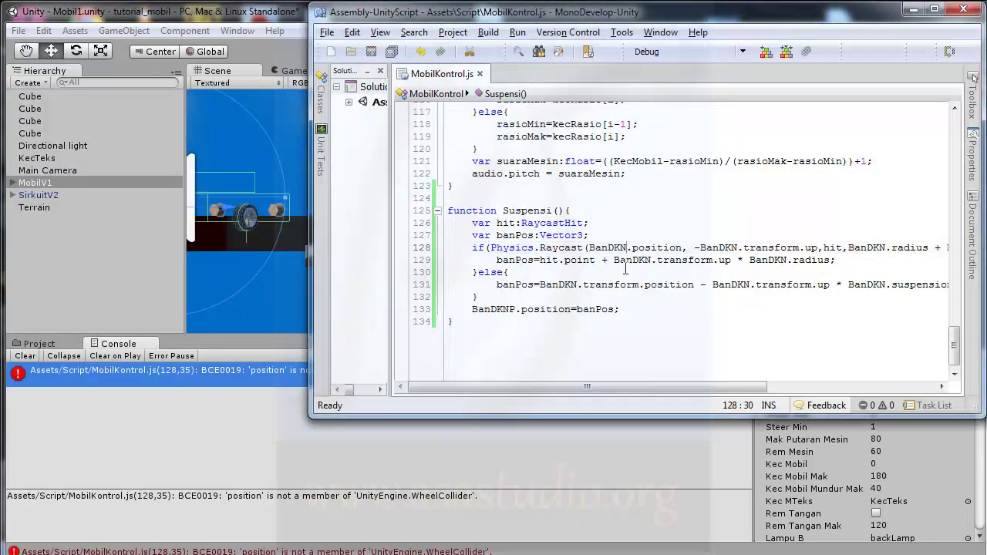
type(".tr")
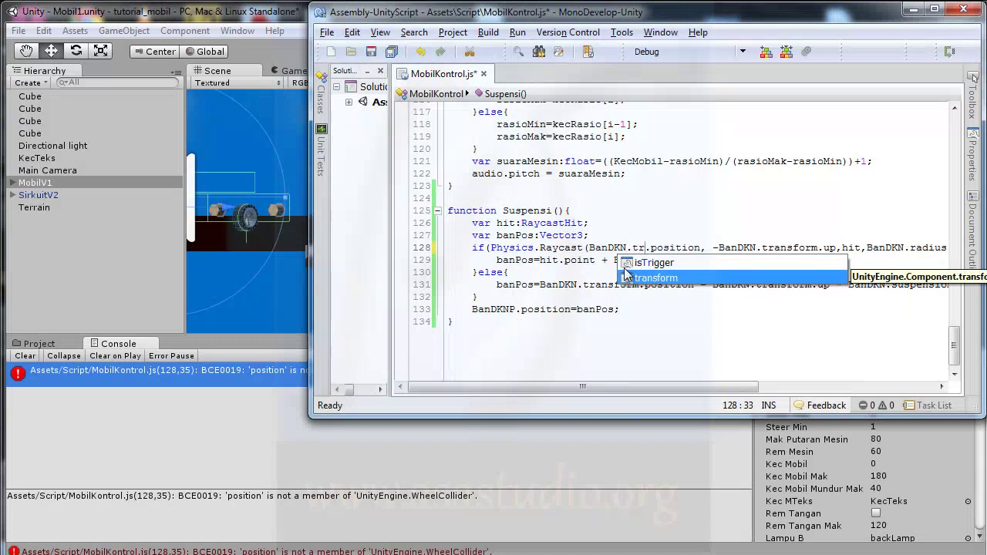
type("ans")
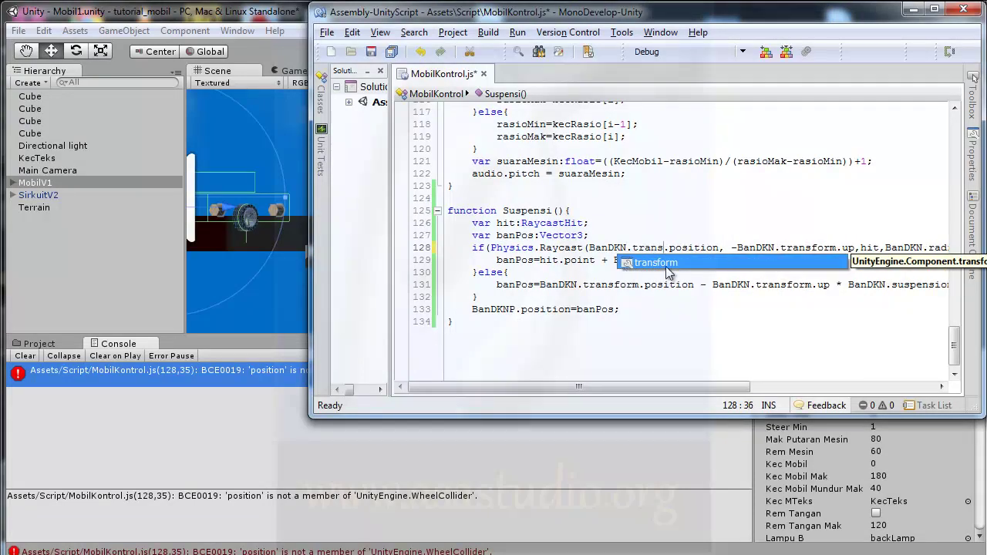
key("Return")
left_click(392, 51)
left_click(194, 428)
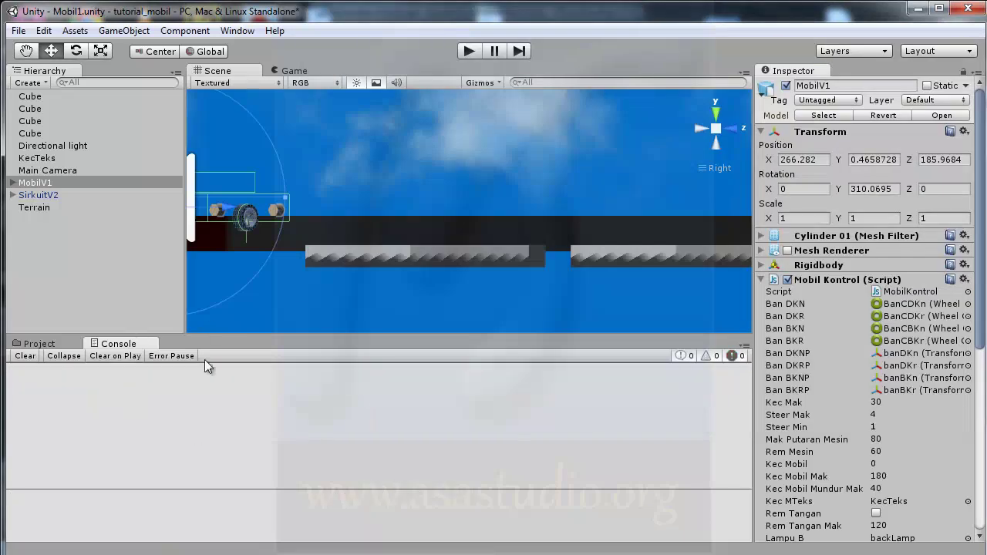
Step: Play-test the car by driving it forward, then stop the game
left_click(468, 52)
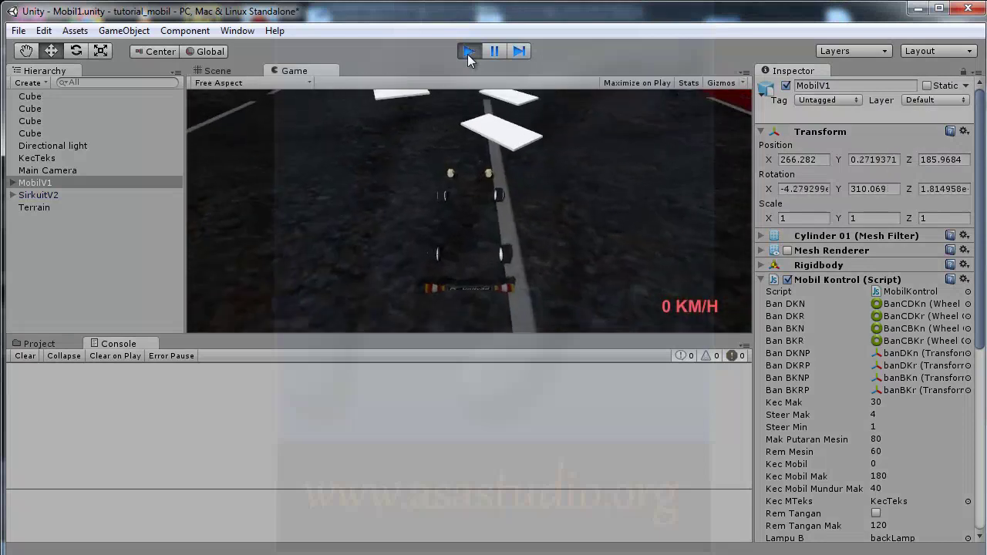
key("Up")
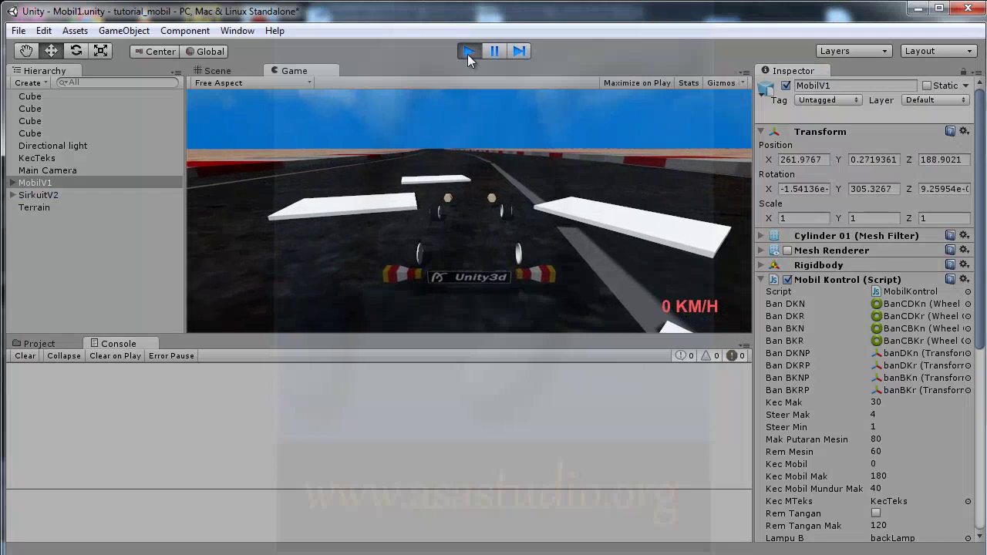
left_click(468, 52)
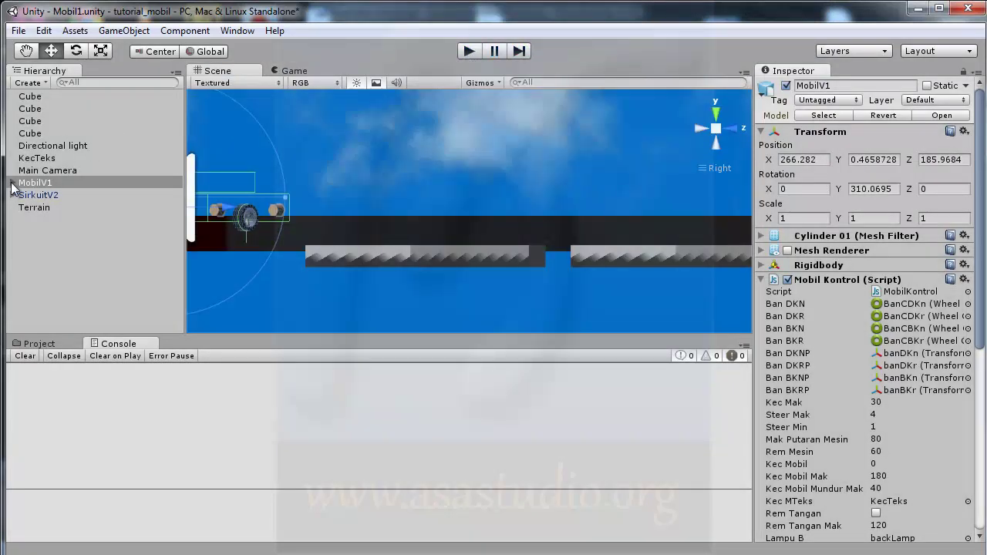
Step: Expand MobilV1 and BanCollider in the Hierarchy and select the BanCDKn wheel collider
left_click(12, 184)
left_click(24, 232)
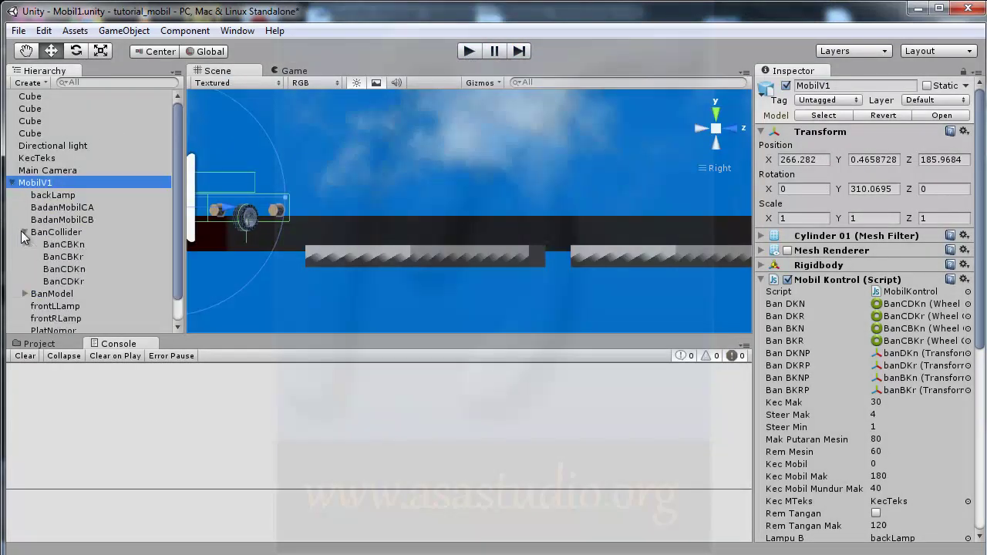
left_click(65, 270)
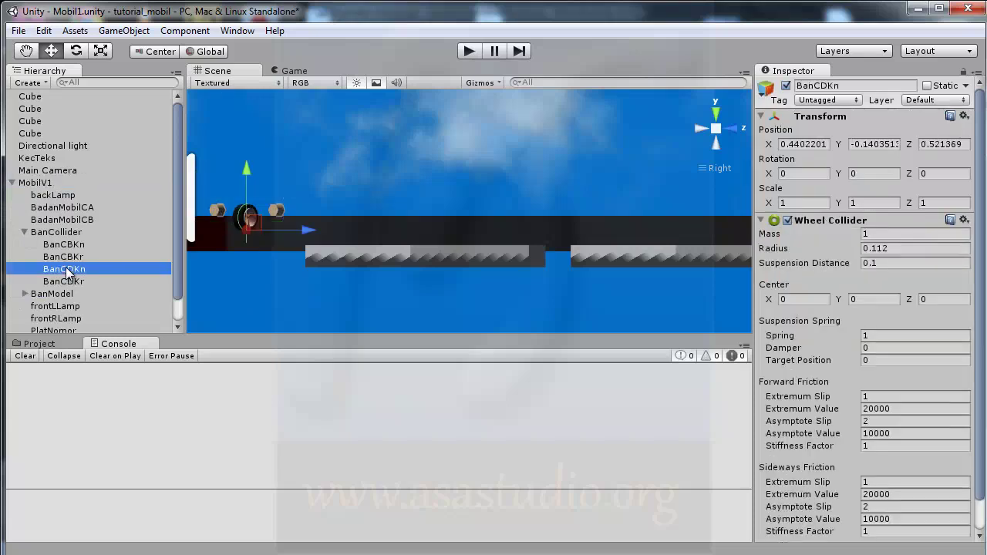
left_click(470, 52)
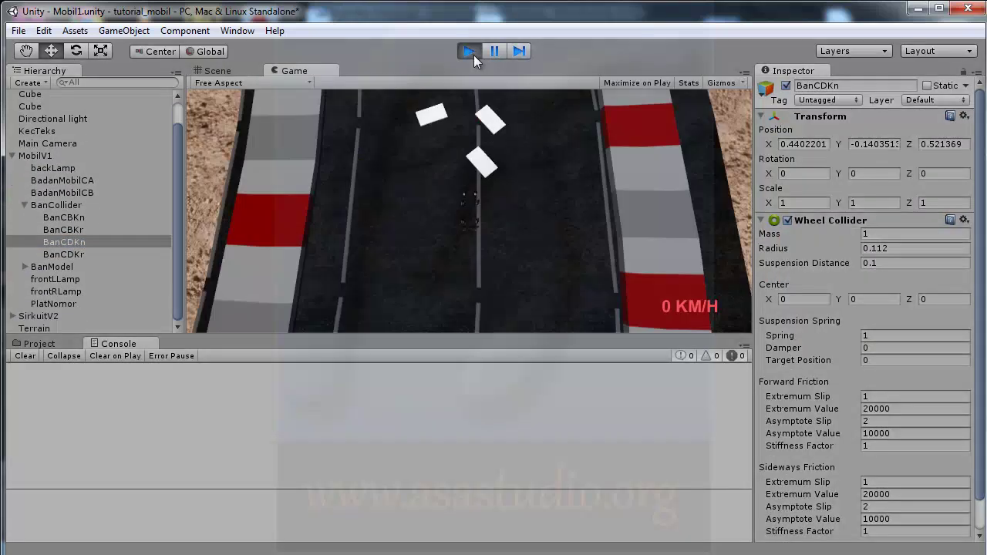
key("Up")
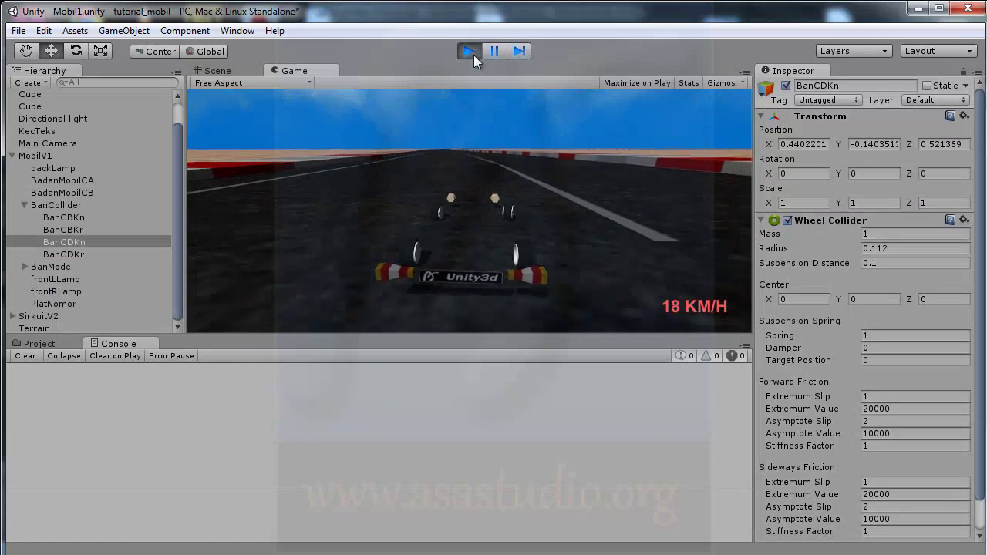
key("Right")
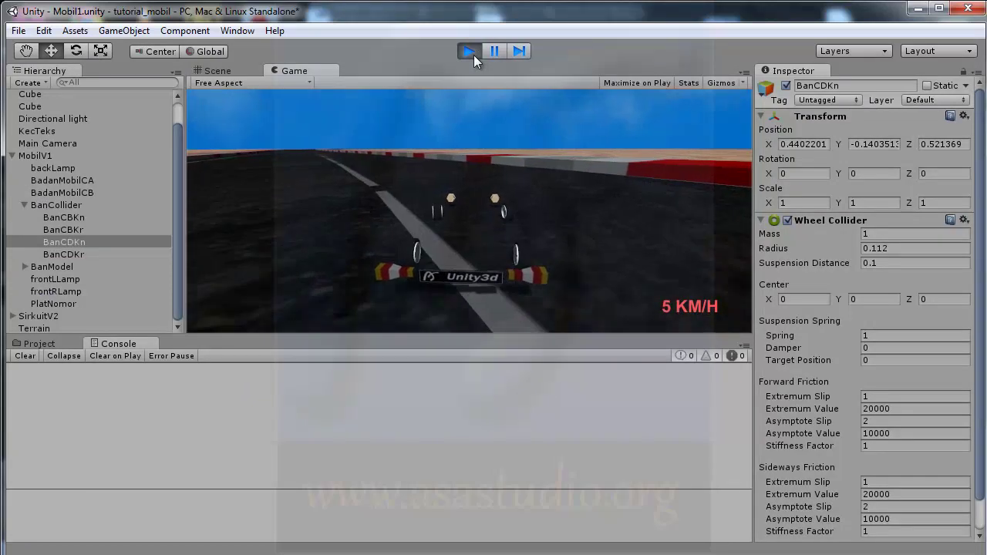
key("Left")
key("Up")
key("Left")
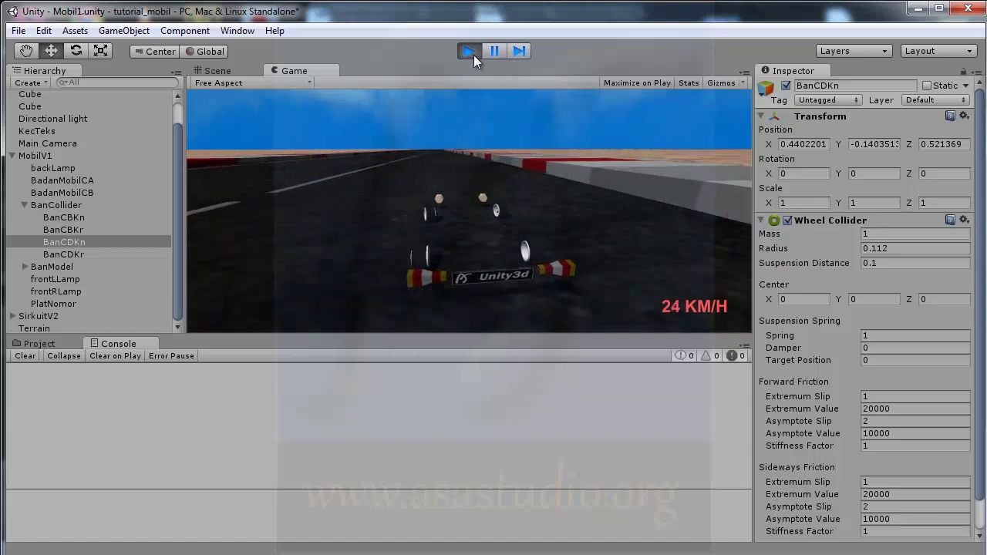
key("Right")
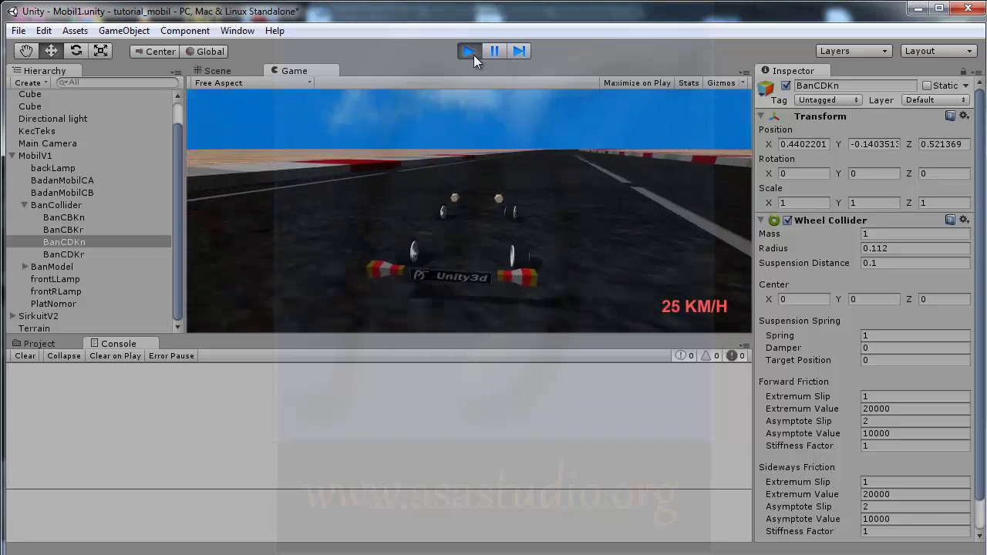
key("Down")
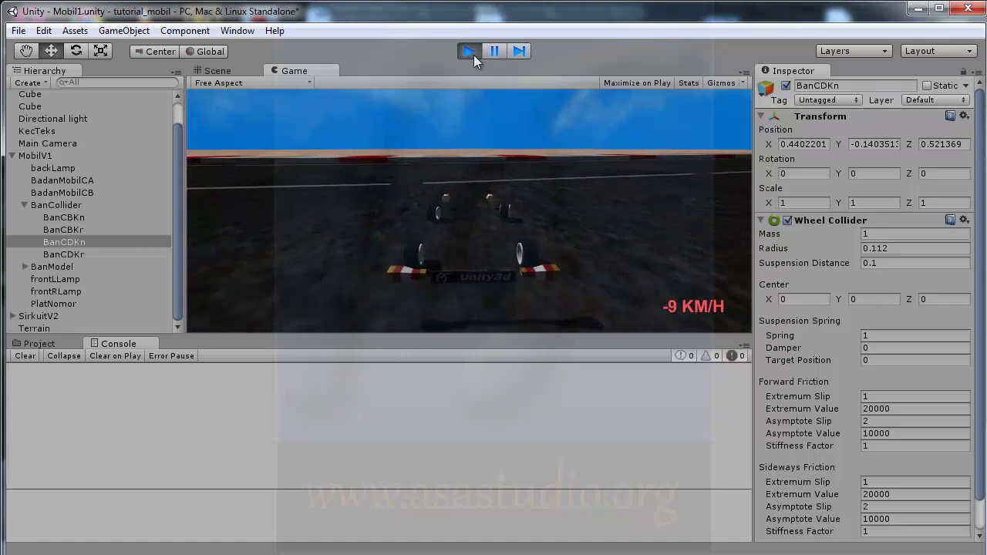
left_click(474, 55)
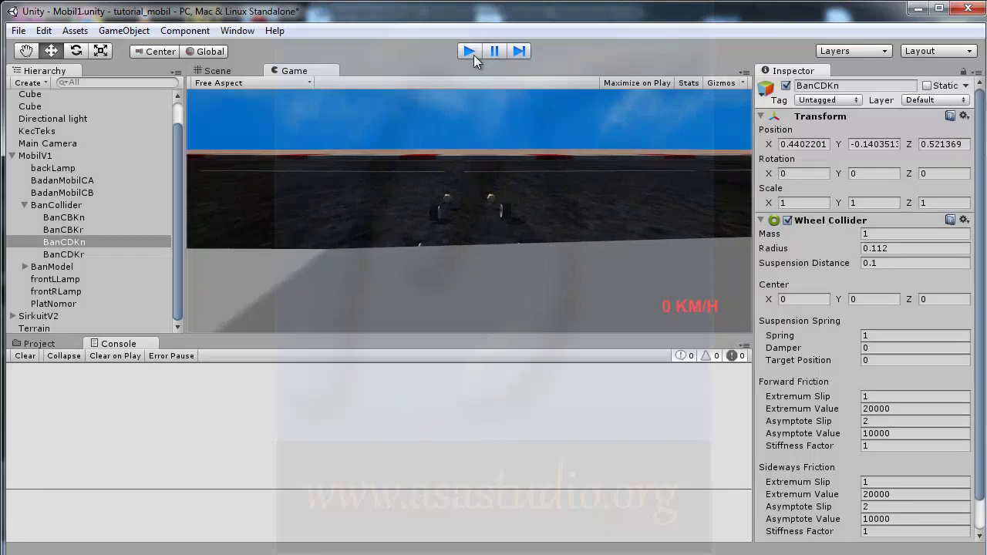
left_click(470, 51)
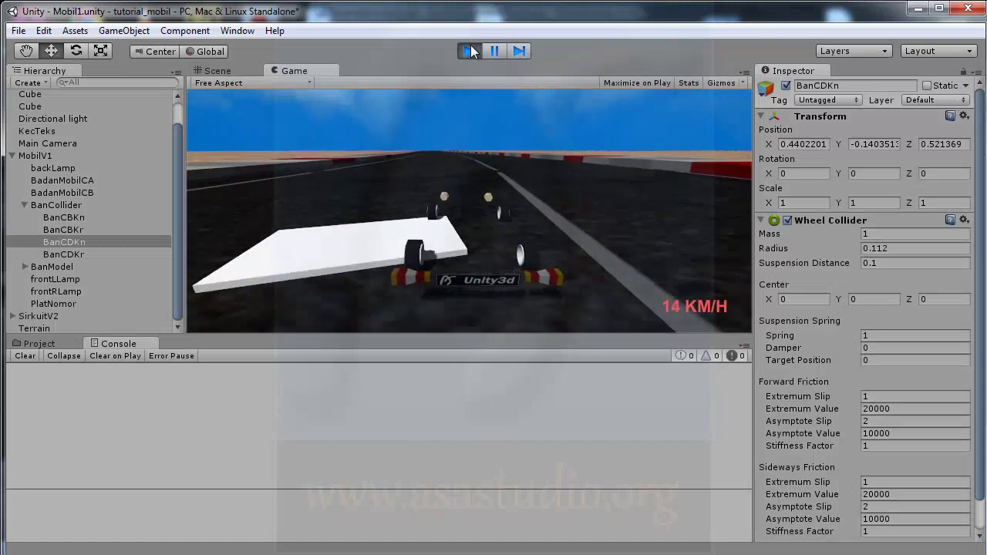
left_click(471, 51)
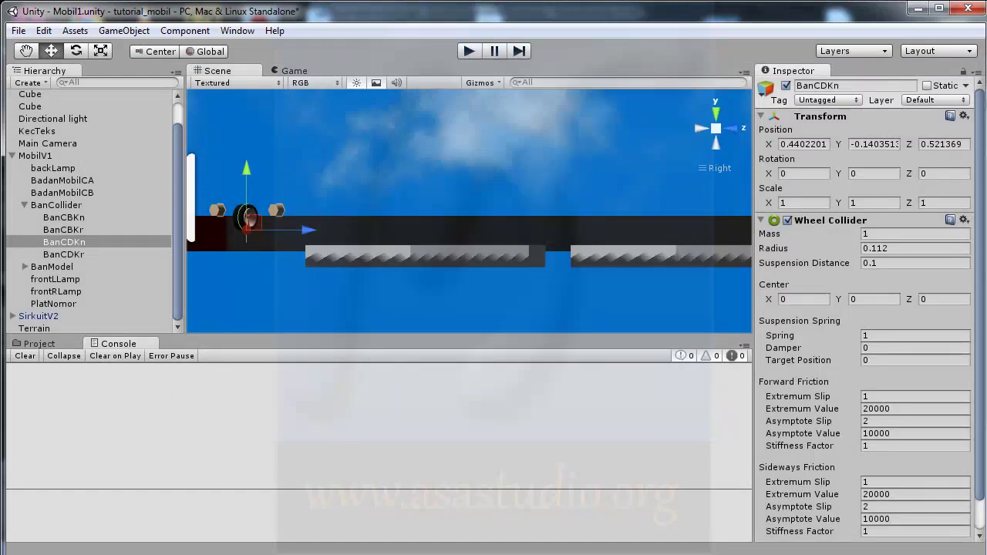
Step: Copy the raycast block ending at line 133 and paste a duplicate below it as lines 134–139
key("alt+Tab")
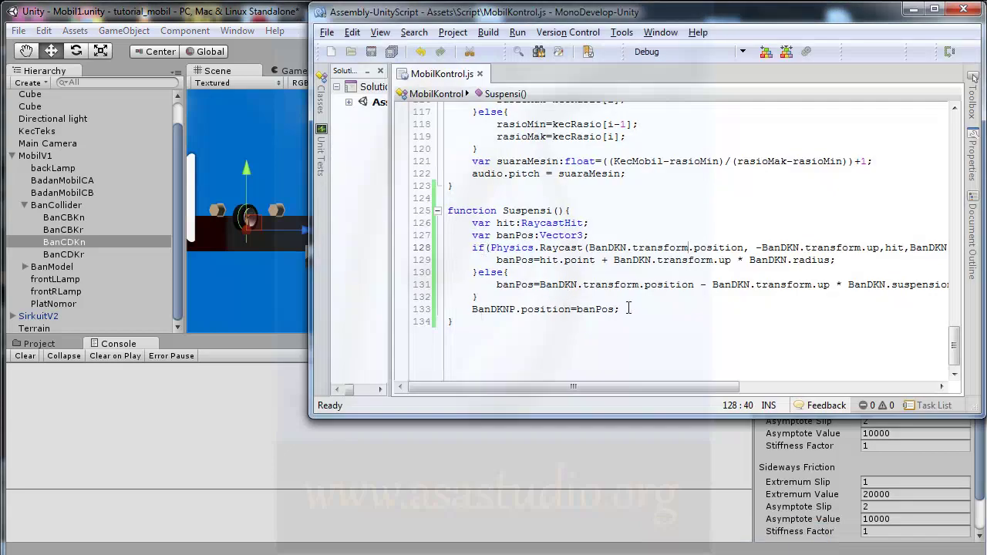
left_click_drag(632, 309, 620, 239)
key("ctrl+c")
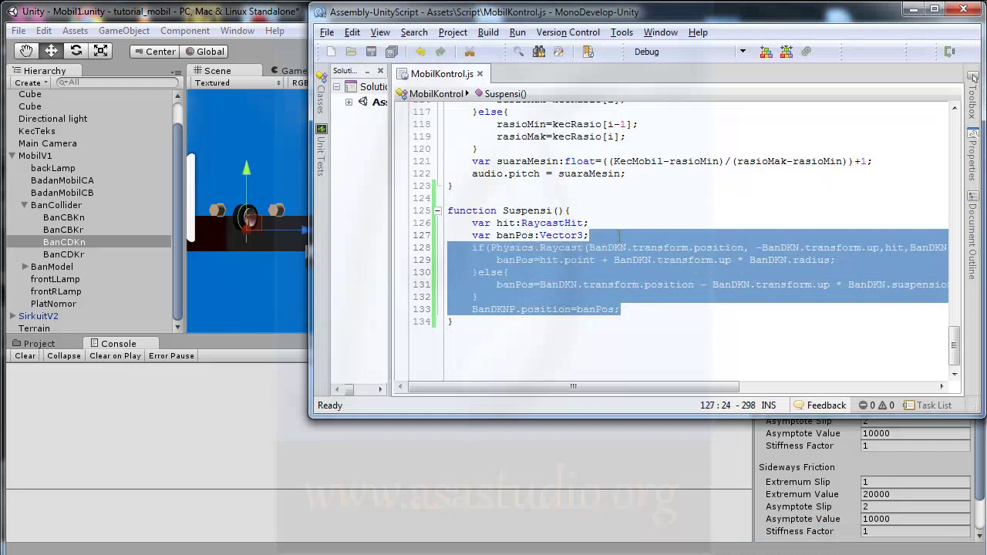
left_click(632, 311)
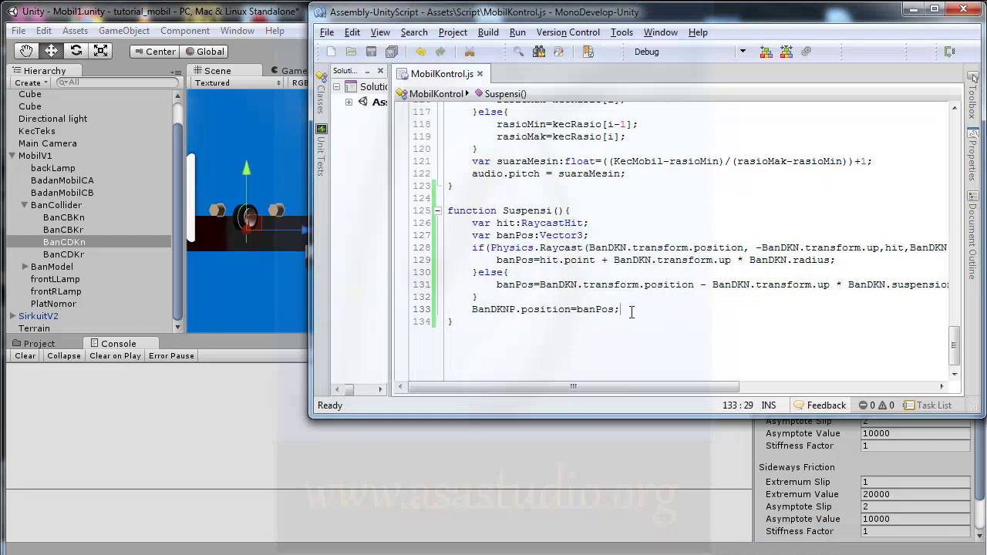
key("ctrl+v")
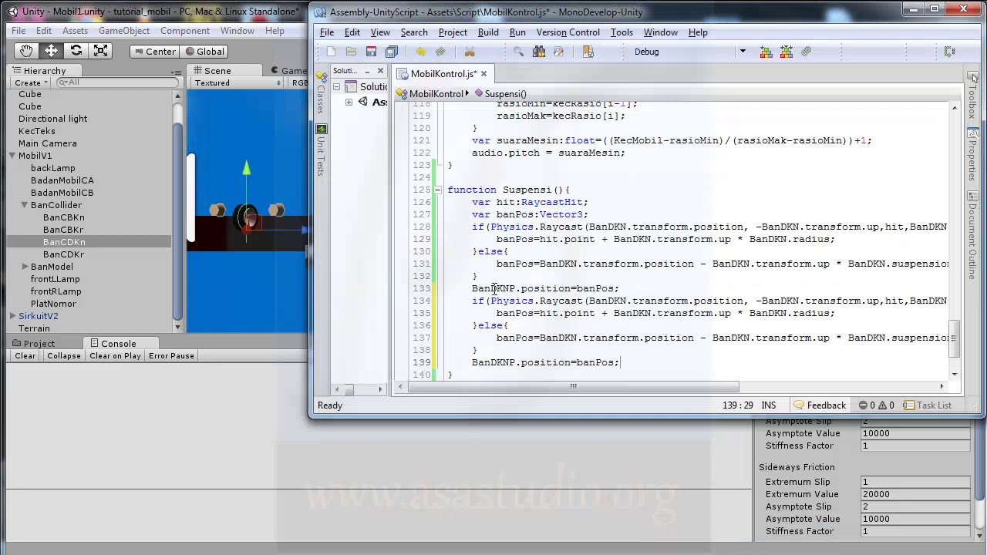
left_click(544, 300)
key("Right")
Step: Open Find and Replace for BanDKN with BanDKR as the replacement
left_click_drag(626, 302, 589, 303)
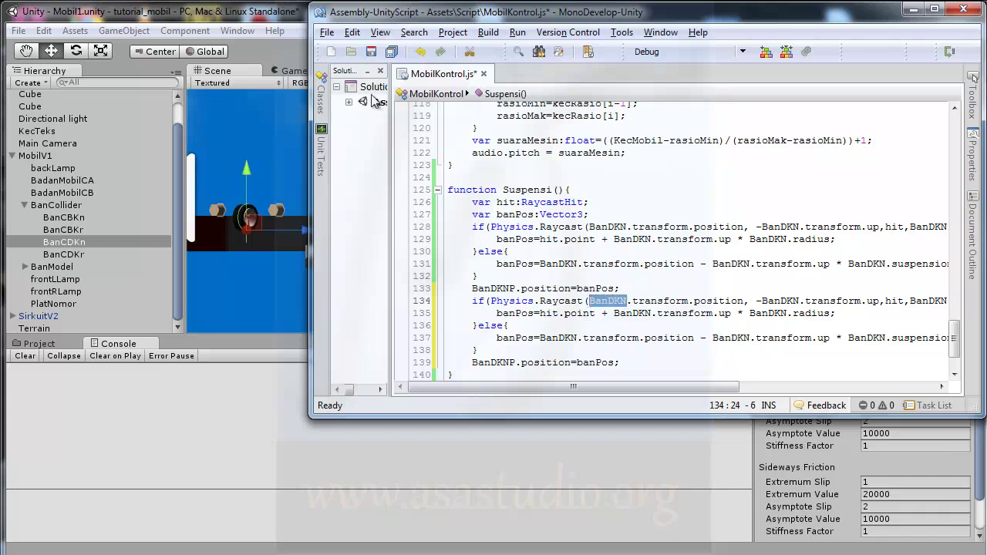
left_click(354, 34)
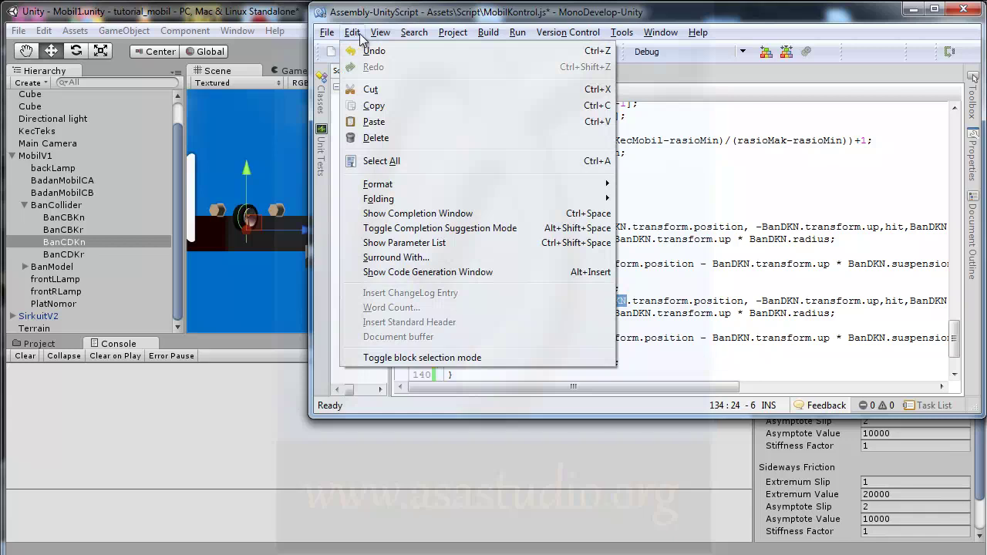
mouse_move(416, 35)
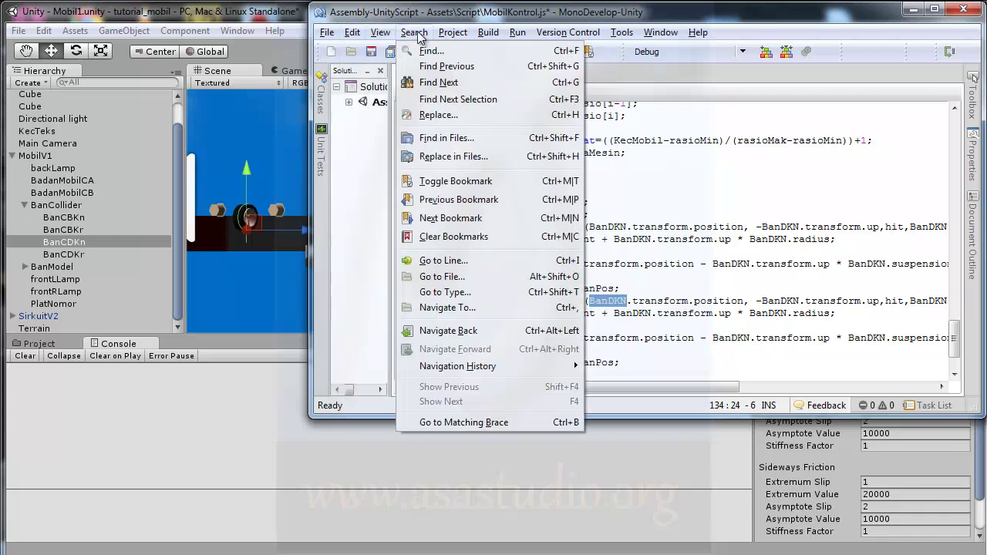
left_click(438, 115)
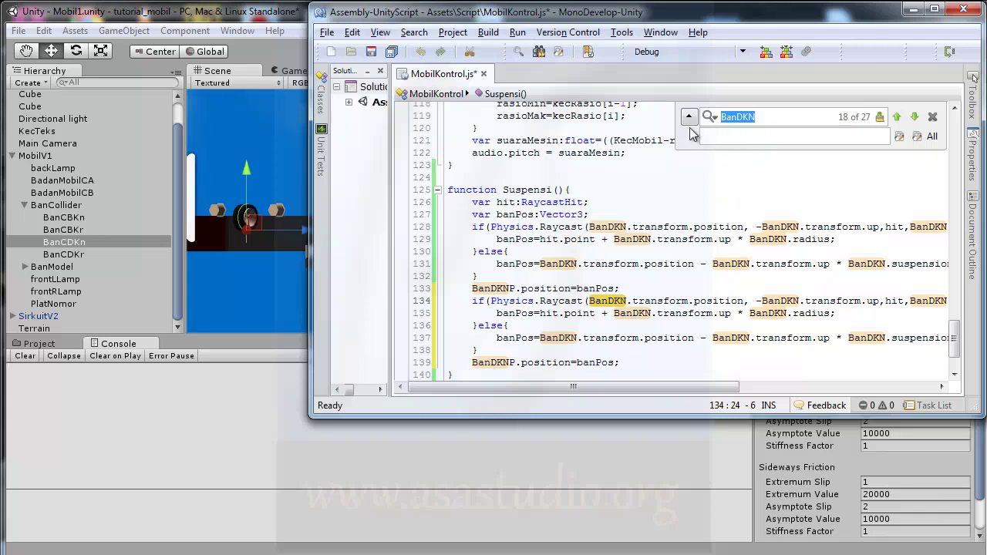
left_click(735, 137)
type("Ban")
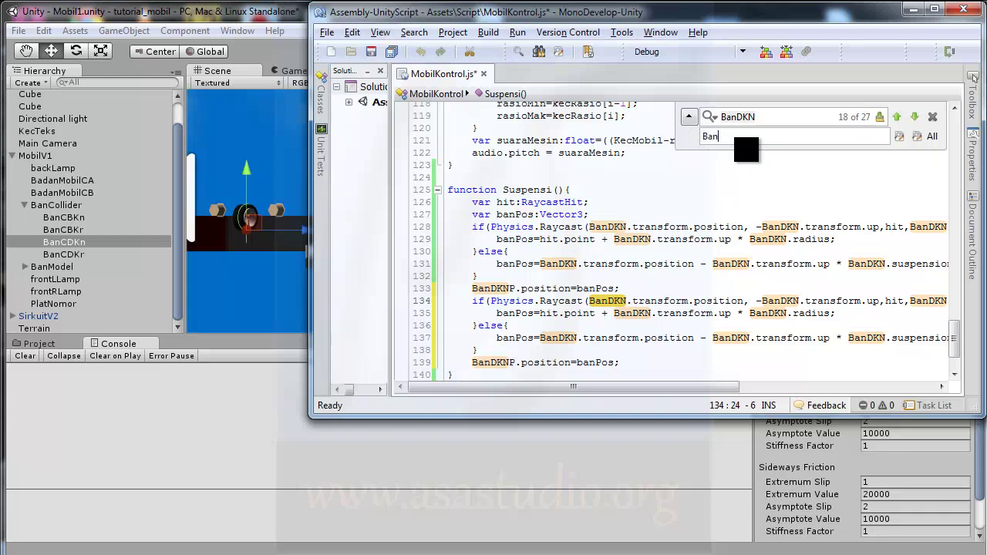
type("DKR")
Step: Replace each BanDKN in the copied block with BanDKR, including BanDKNP becoming BanDKRP
left_click(900, 138)
left_click(900, 137)
left_click(901, 137)
left_click(900, 137)
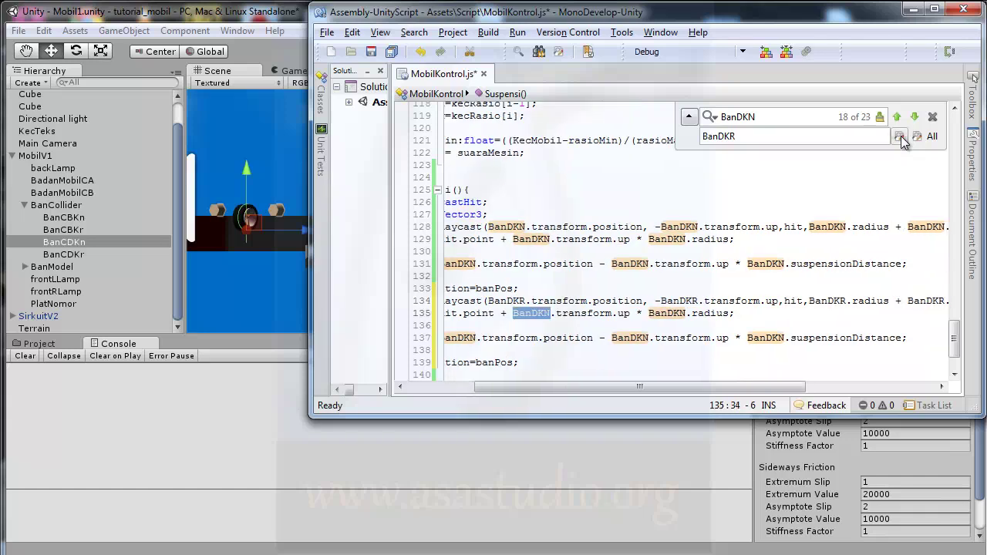
left_click(900, 137)
left_click(900, 138)
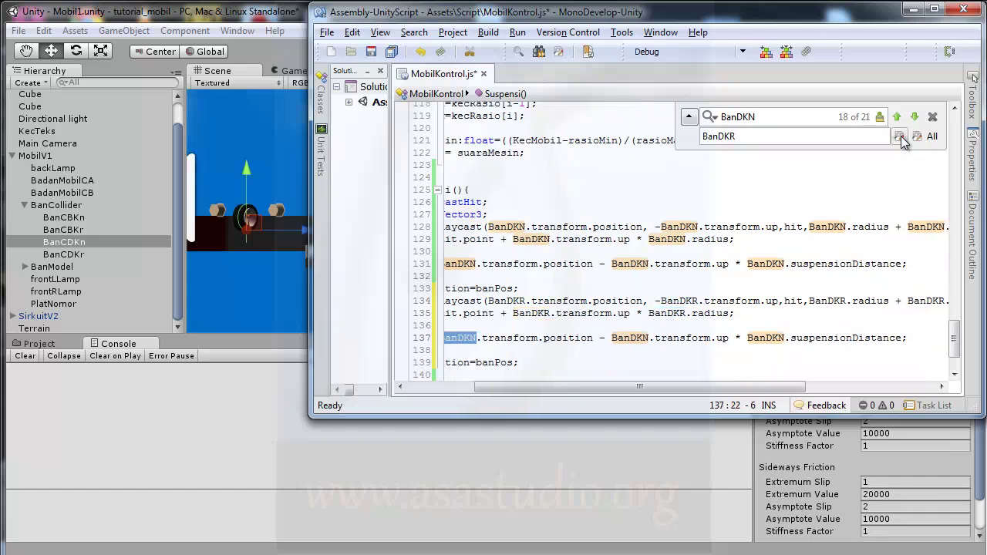
left_click(900, 137)
left_click(900, 137)
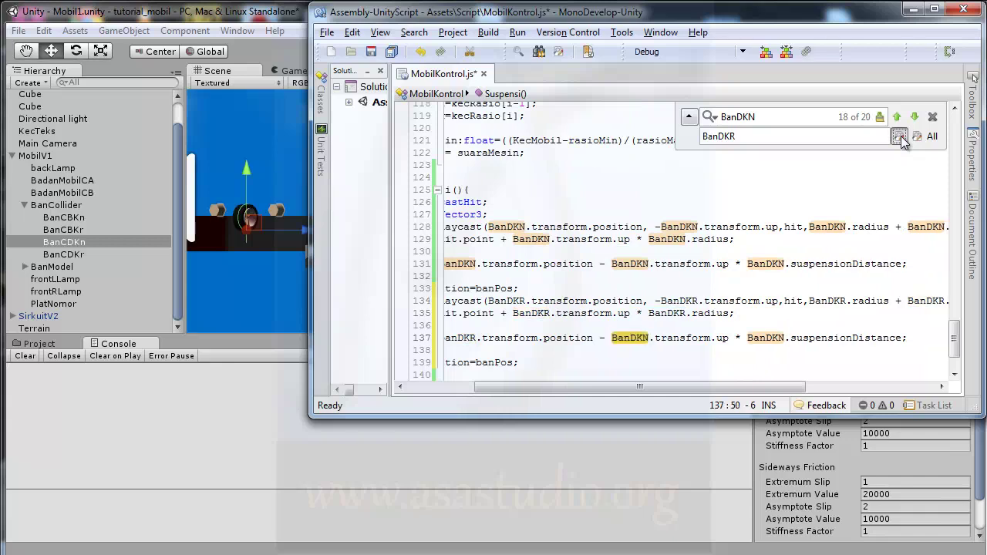
left_click(900, 138)
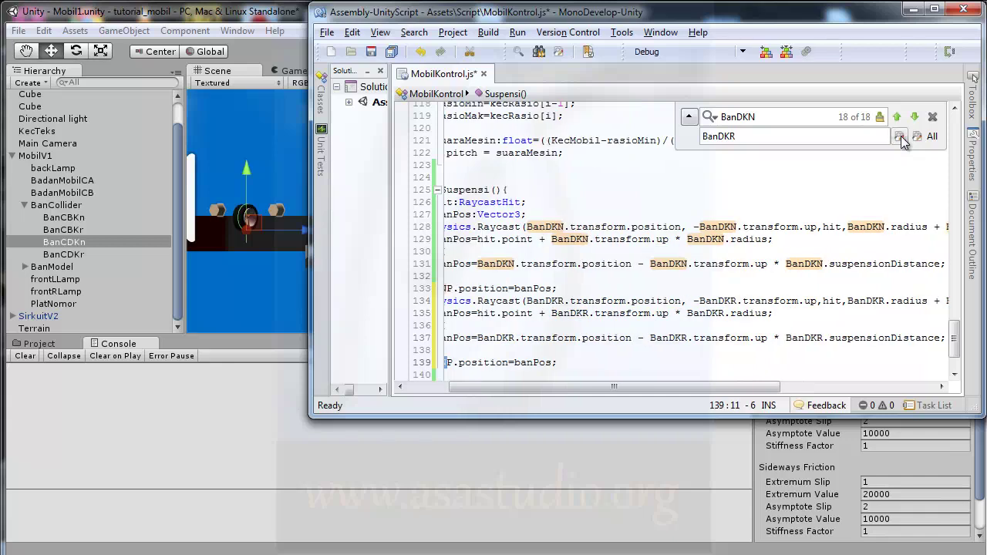
scroll(740, 388, "left", 3)
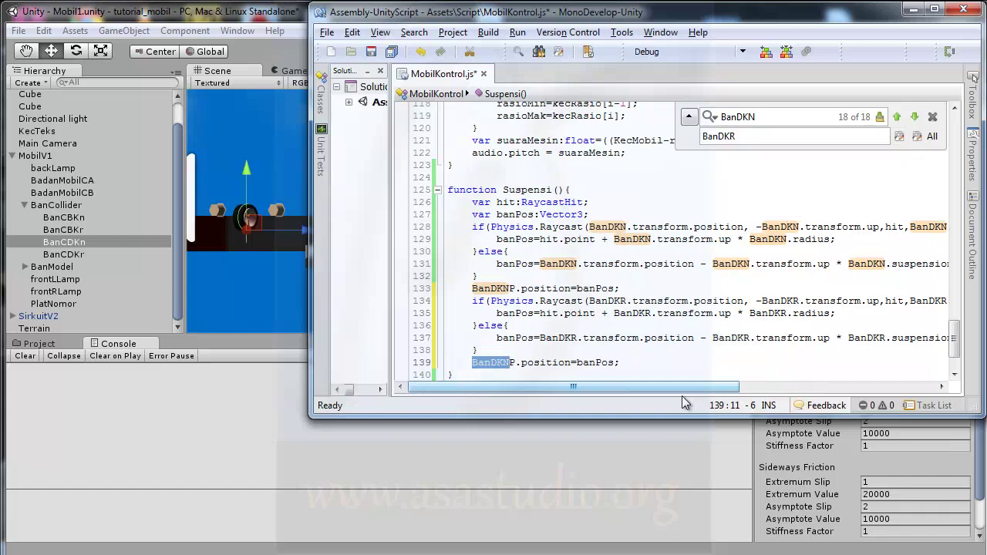
left_click(901, 142)
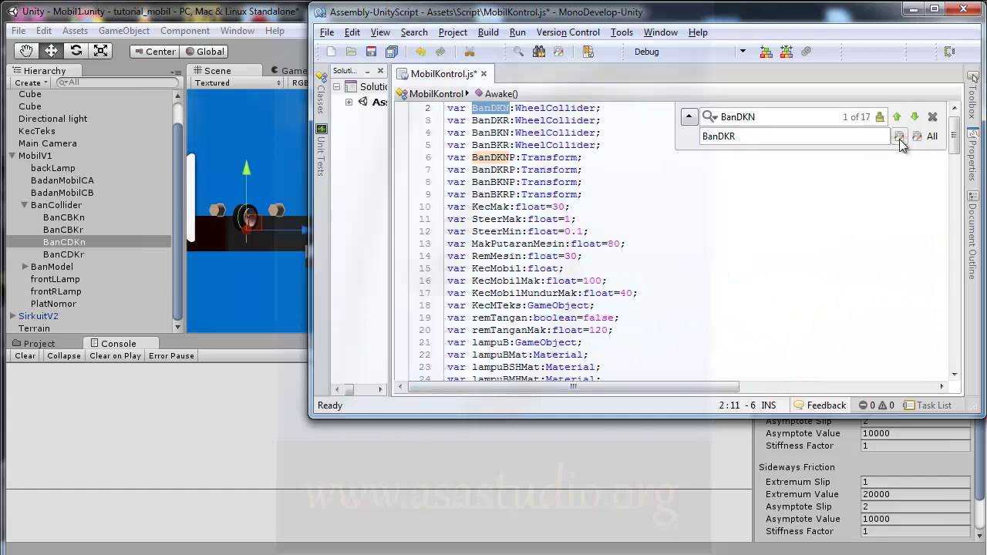
Step: Close the find bar and paste a copy of both wheel raycast blocks (lines 128–139) after line 139
left_click(935, 118)
left_click_drag(955, 133, 961, 373)
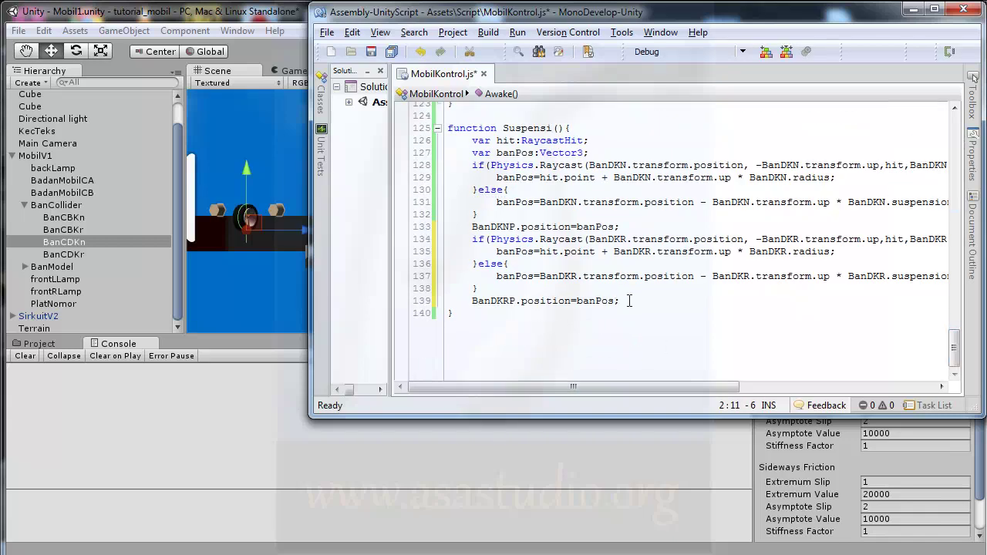
left_click_drag(635, 300, 600, 152)
key("ctrl+c")
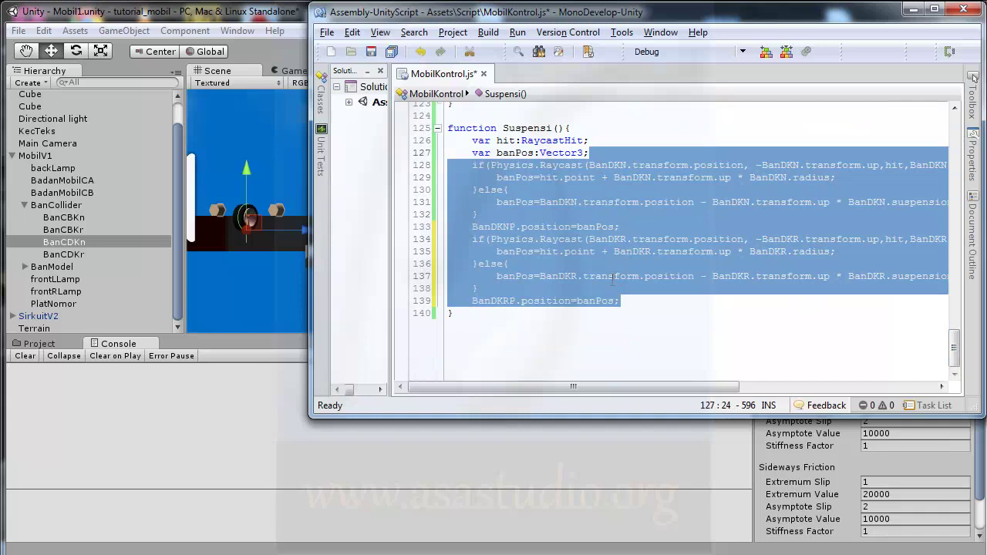
left_click(636, 302)
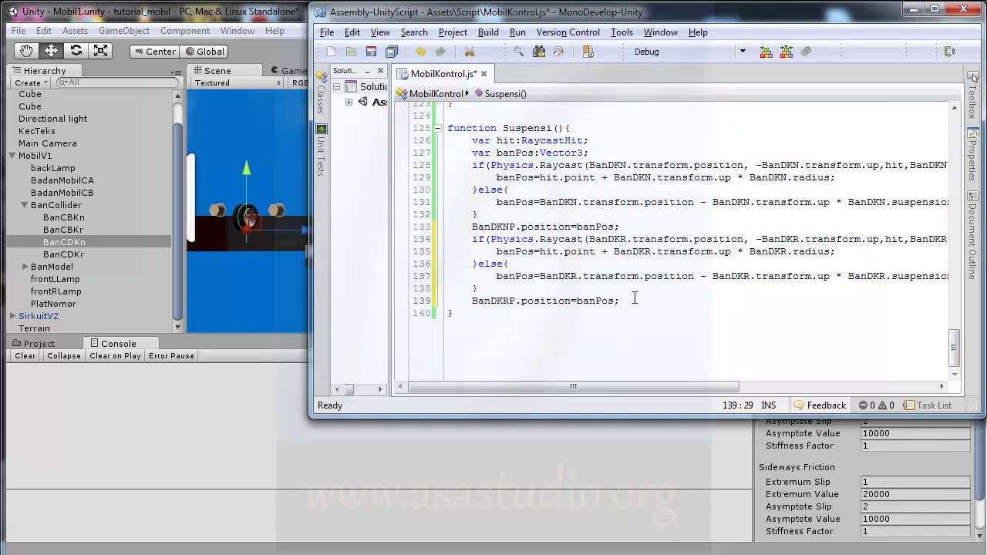
key("ctrl+v")
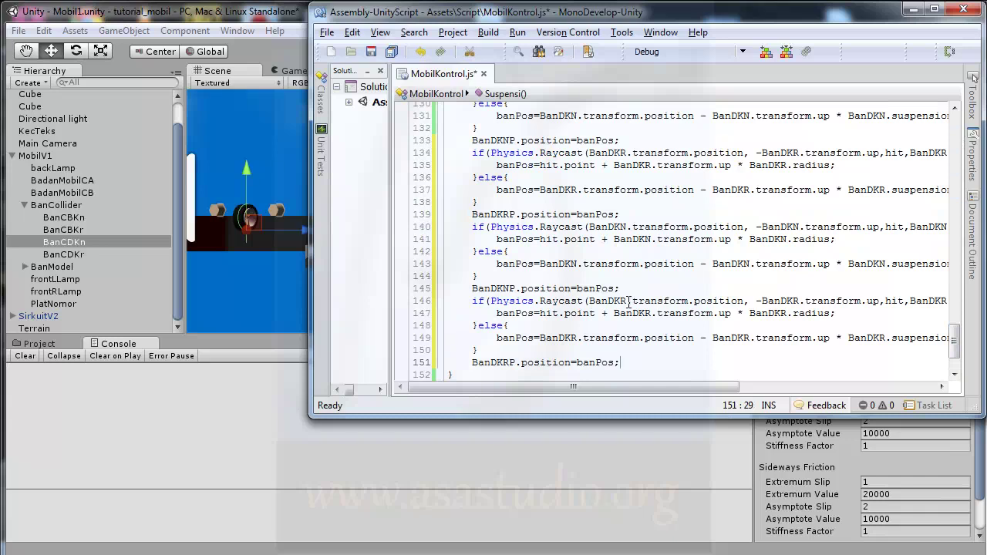
Step: Review the pasted blocks and select BanDKN on line 140
scroll(629, 302, "down", 2)
scroll(628, 302, "up", 1)
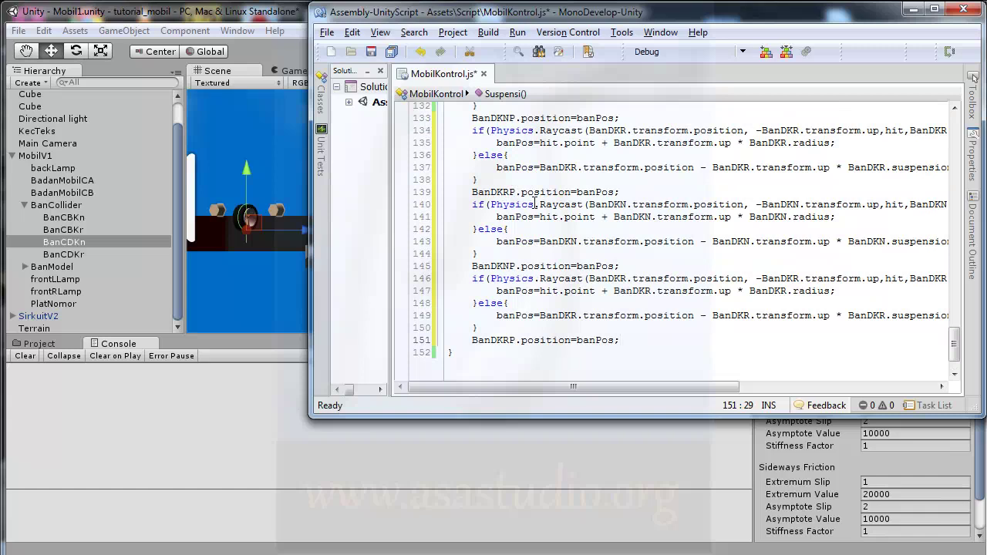
scroll(535, 204, "up", 1)
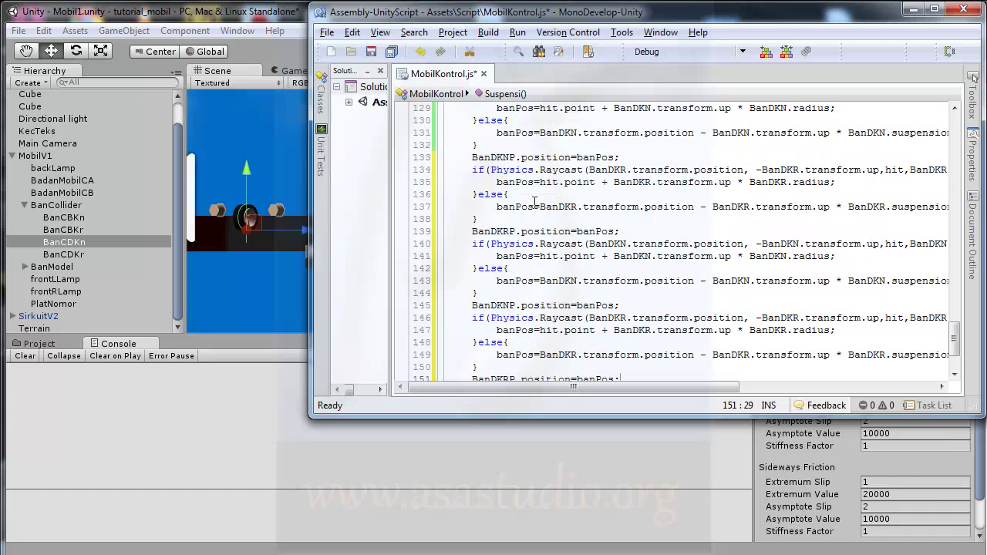
scroll(535, 203, "up", 1)
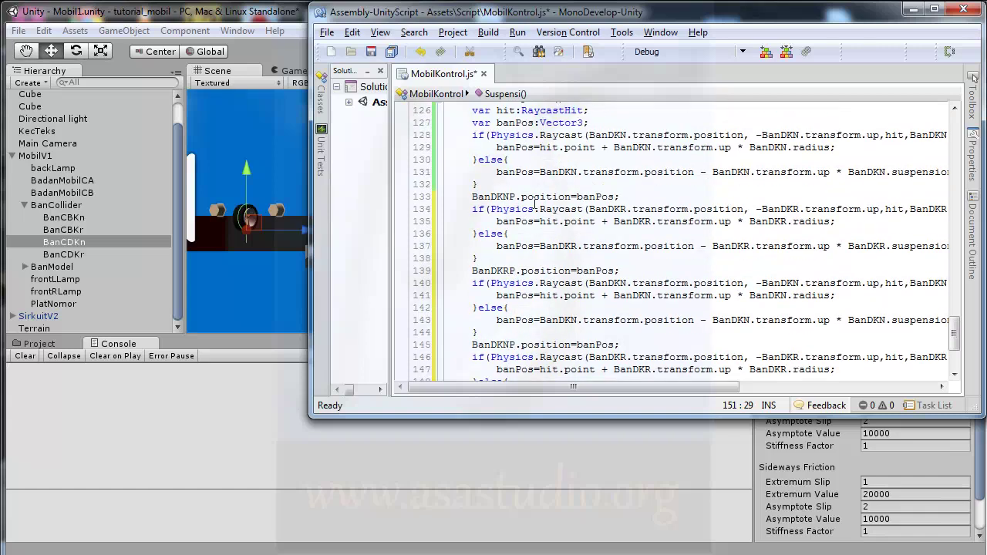
scroll(535, 203, "down", 1)
scroll(532, 202, "down", 1)
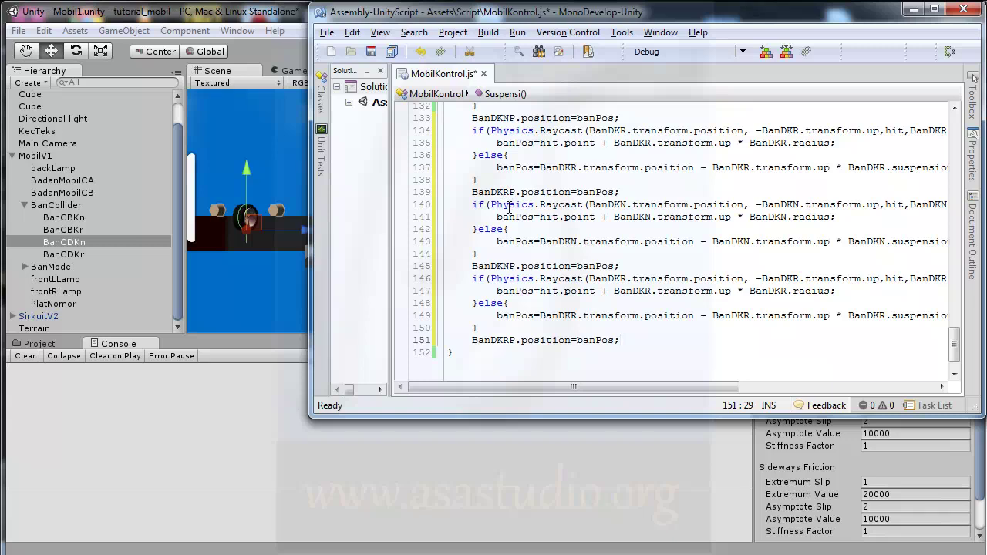
left_click_drag(588, 205, 626, 203)
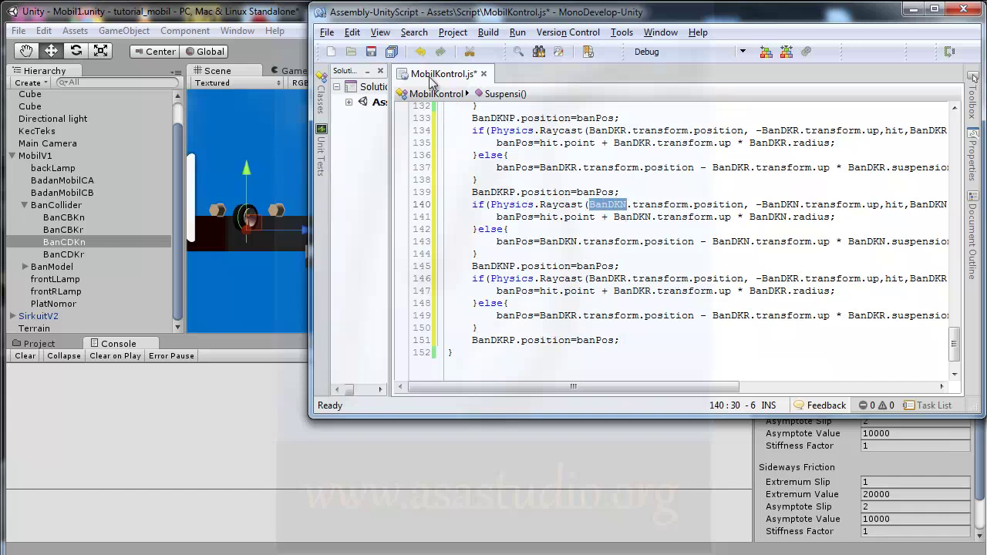
Step: Open Find and Replace for BanDKN with BanBKN as the replacement
left_click(414, 32)
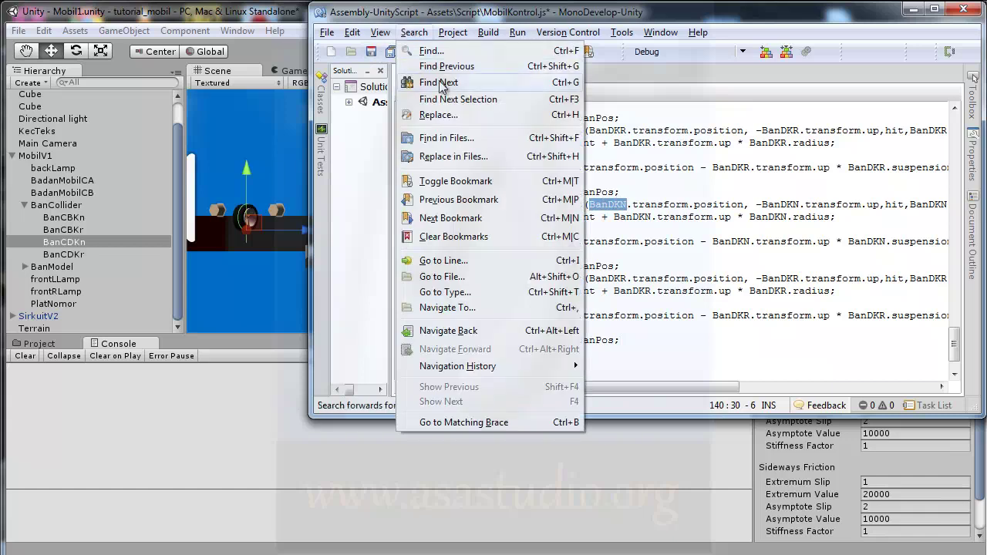
left_click(446, 115)
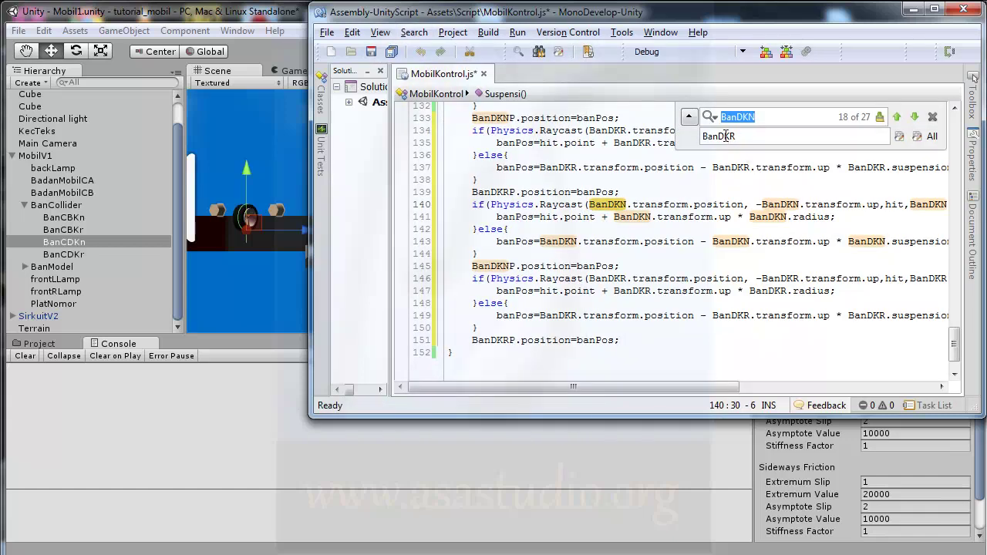
left_click(735, 136)
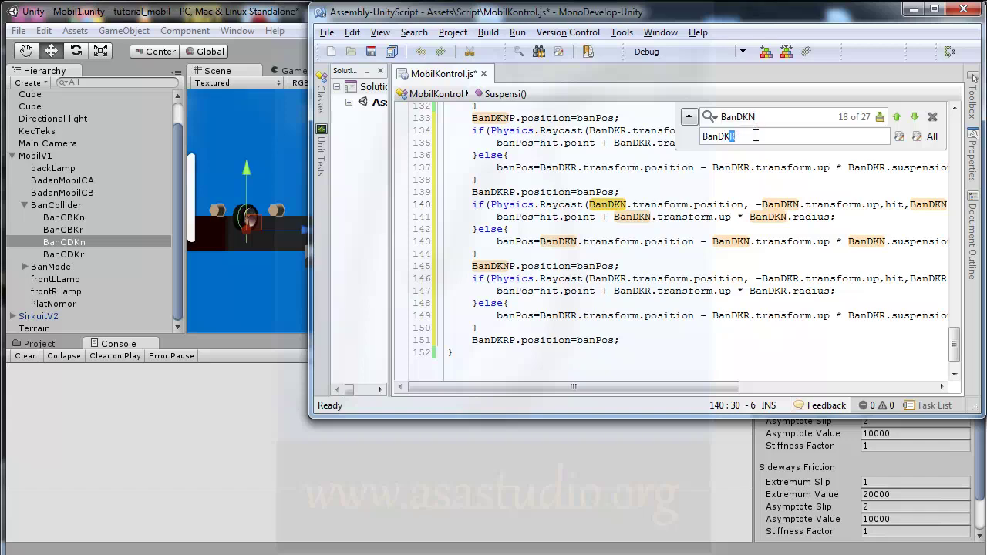
type("N")
Step: Replace every BanDKN in lines 140–145 with BanBKN, including BanDKNP on line 145
left_click(901, 138)
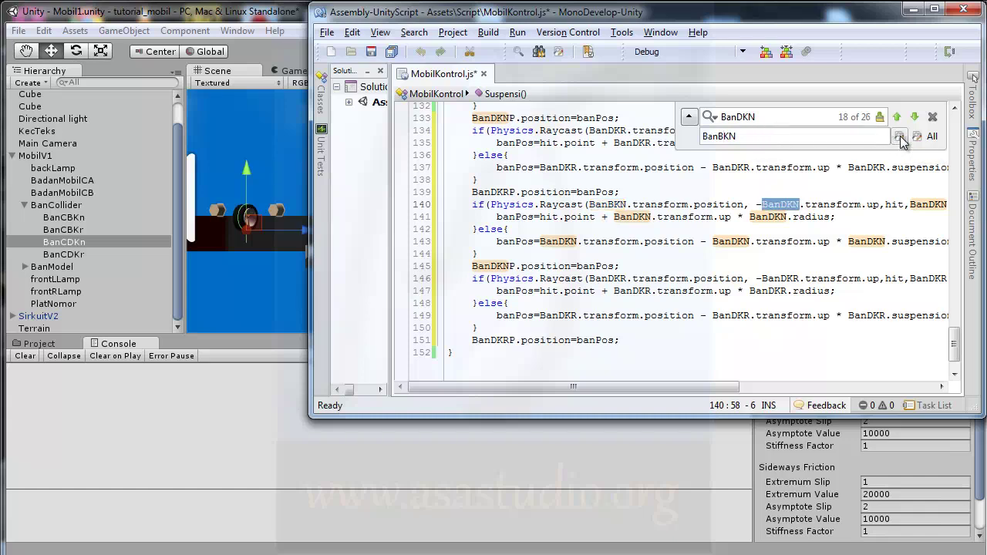
left_click(900, 138)
left_click(900, 139)
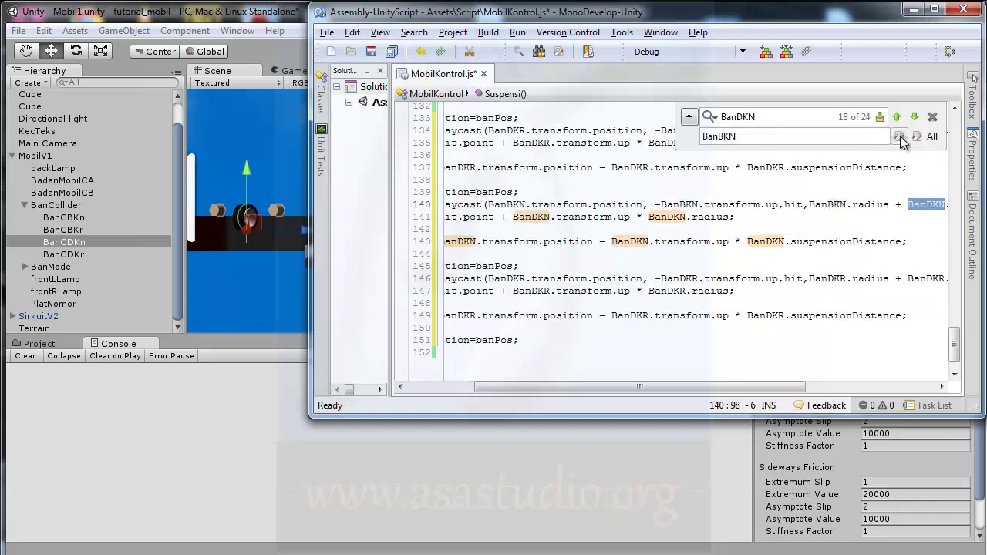
left_click(900, 139)
left_click(900, 139)
left_click(900, 139)
left_click(900, 139)
left_click(901, 139)
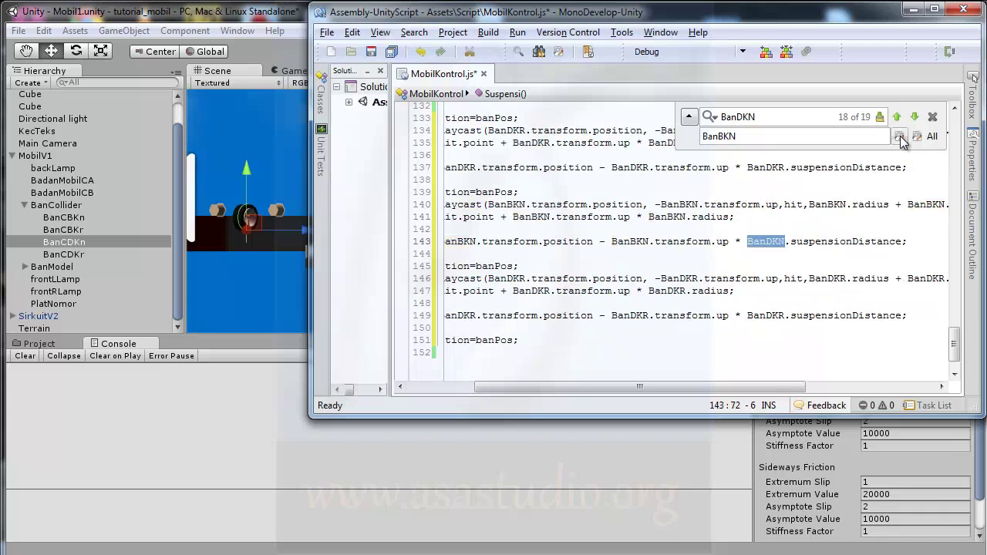
left_click(900, 139)
mouse_move(689, 388)
left_mouse_down()
mouse_move(761, 392)
mouse_move(658, 391)
left_mouse_up()
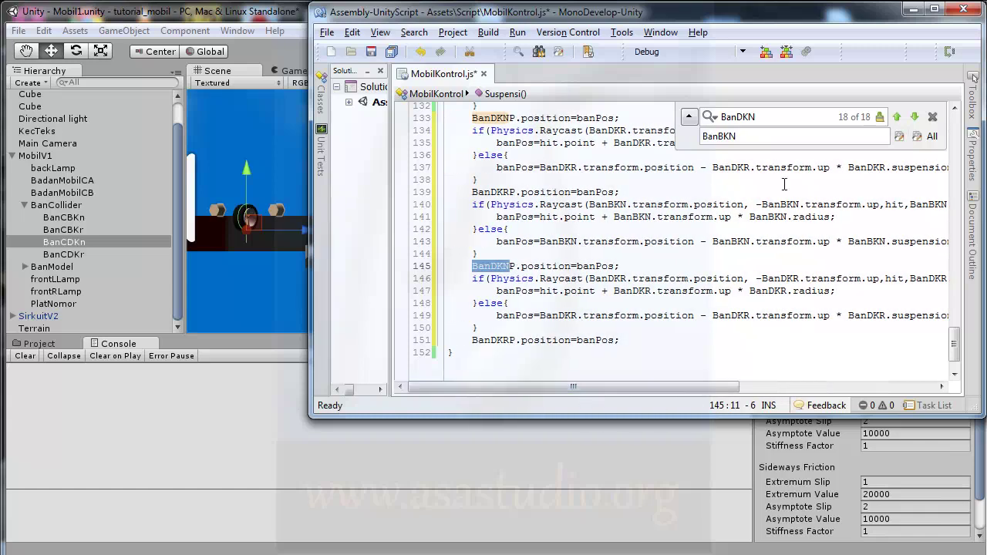
left_click(901, 138)
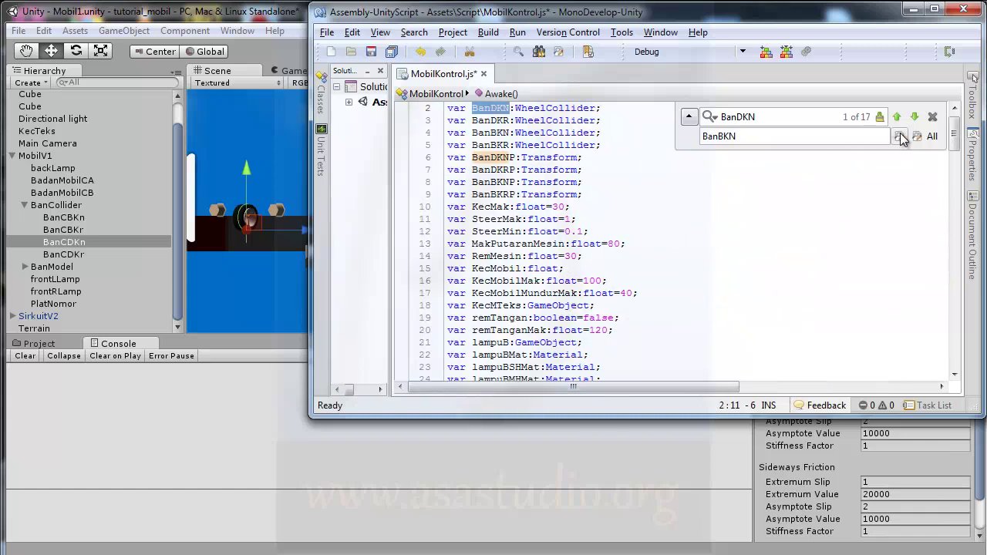
Step: Close the find bar and select BanDKR in the fourth raycast block on line 146
left_click(933, 116)
left_click_drag(955, 132, 962, 361)
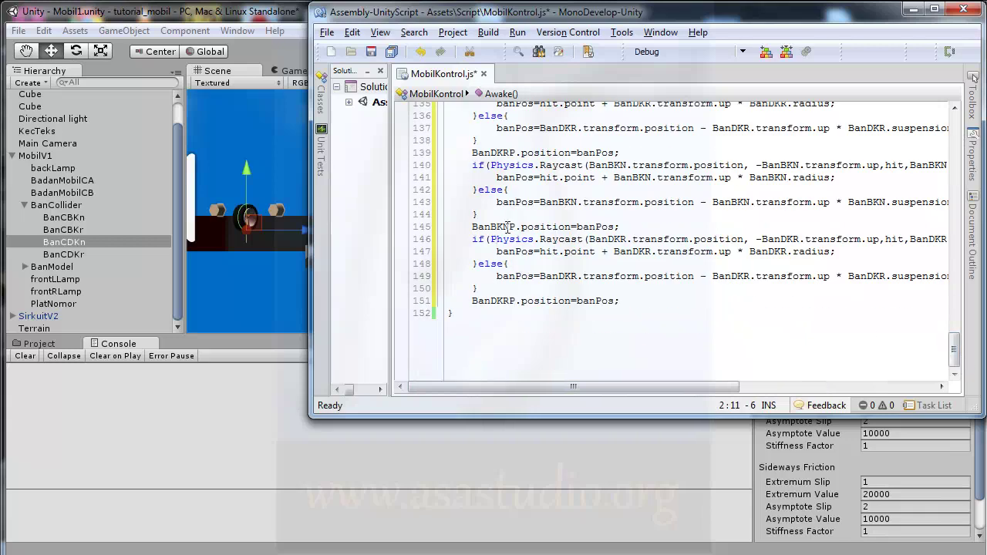
type("N")
left_click_drag(589, 241, 610, 241)
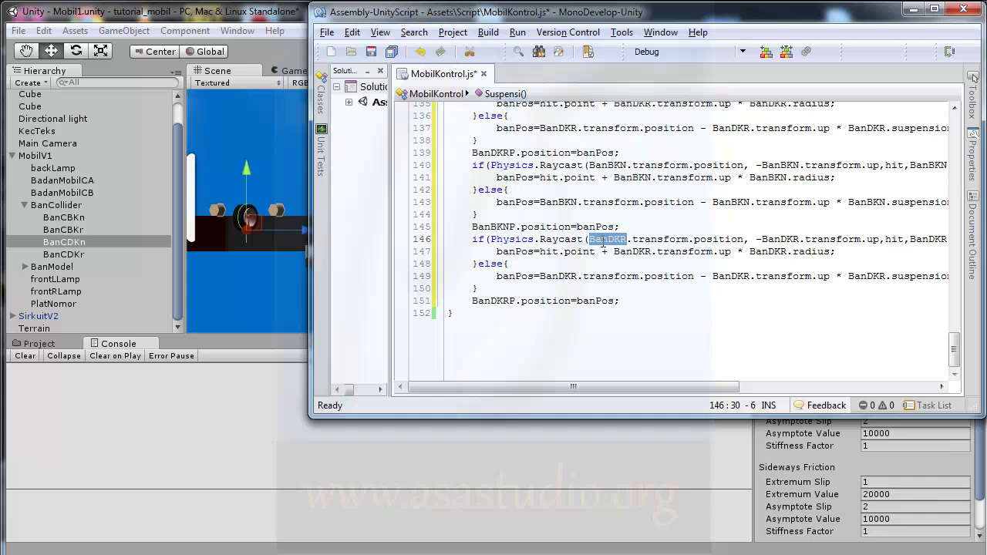
Step: Open Find and Replace for BanDKR with BanBKR as the replacement
left_click(416, 32)
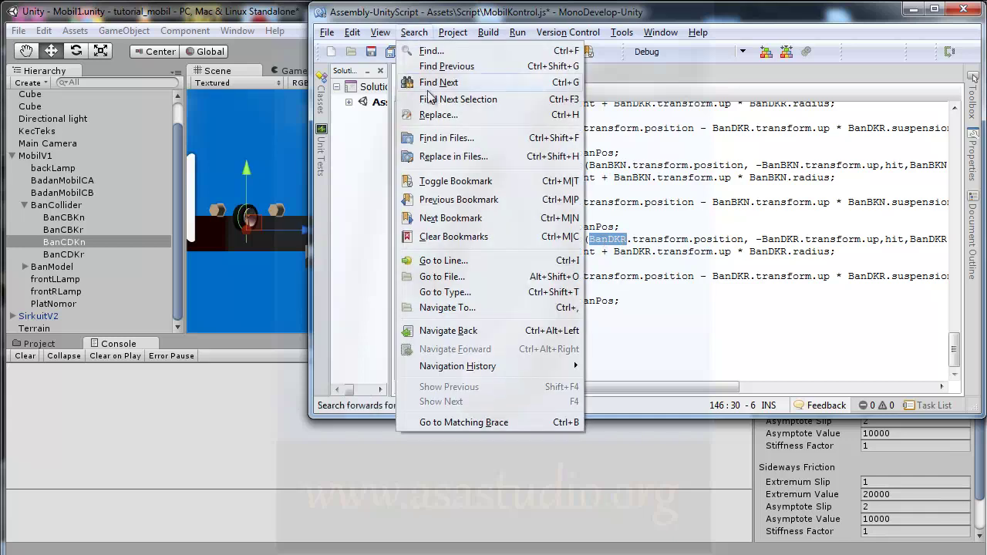
left_click(432, 116)
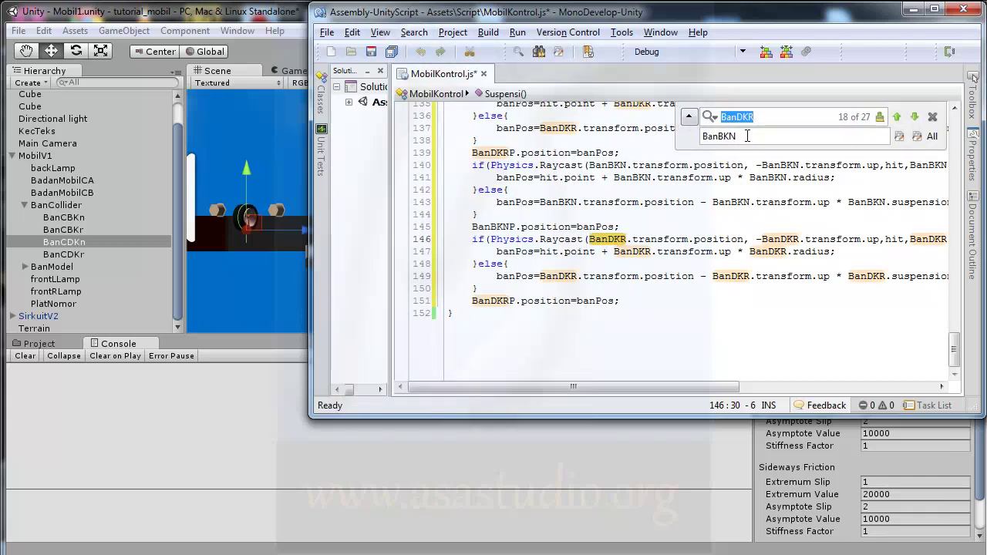
left_click_drag(730, 136, 760, 136)
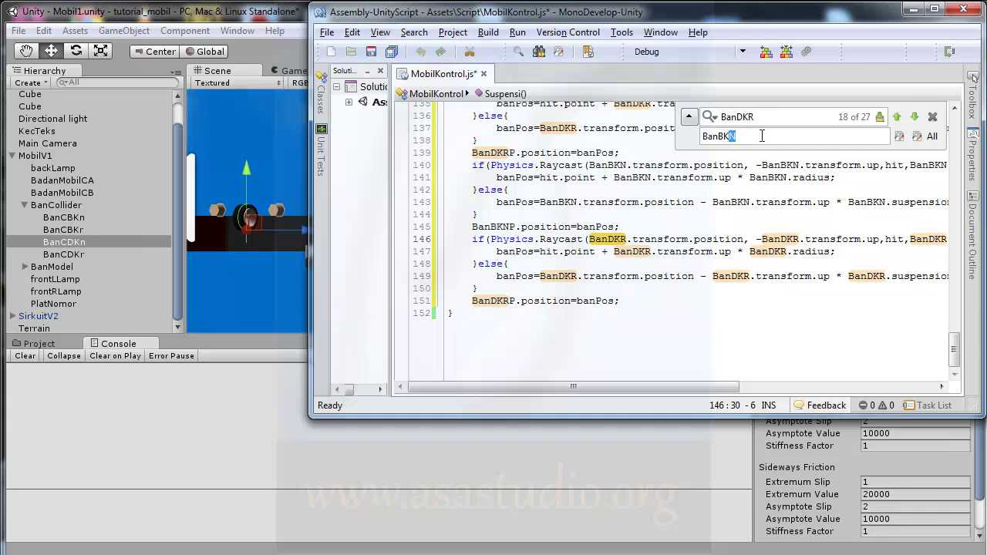
type("R")
Step: Replace every BanDKR in lines 146–151 with BanBKR, then save the script
left_click(900, 137)
left_click(900, 137)
left_click(901, 137)
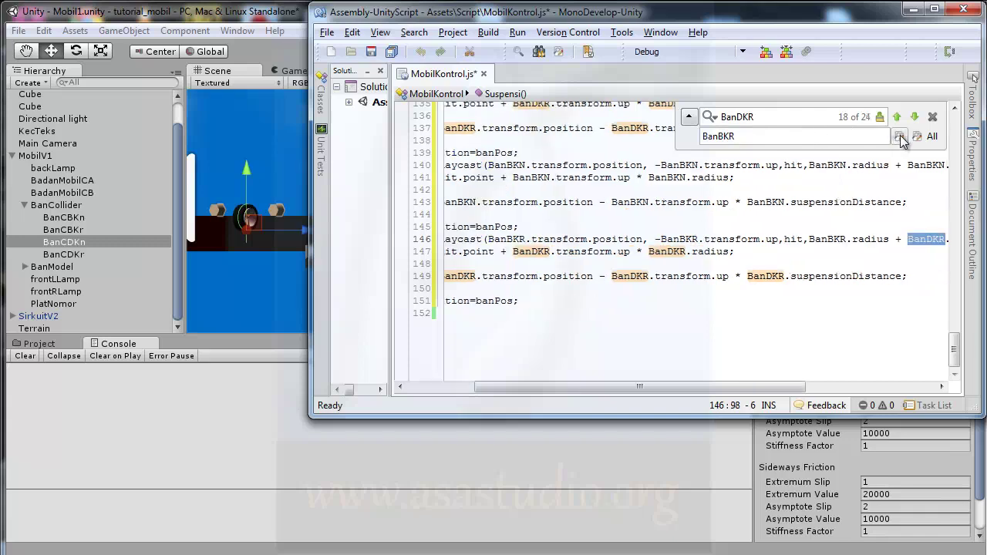
left_click(901, 138)
left_click(900, 138)
left_click(901, 137)
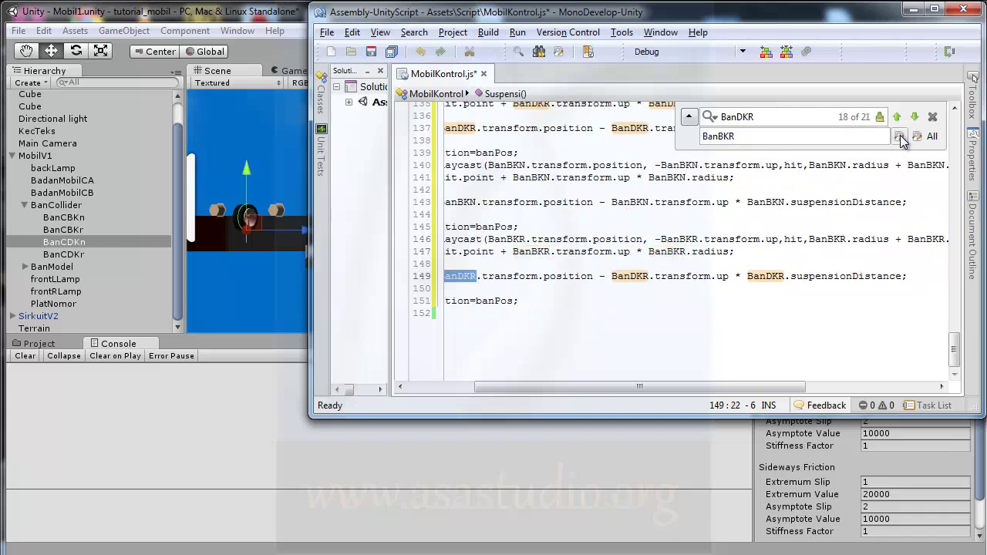
left_click(900, 138)
left_click(900, 138)
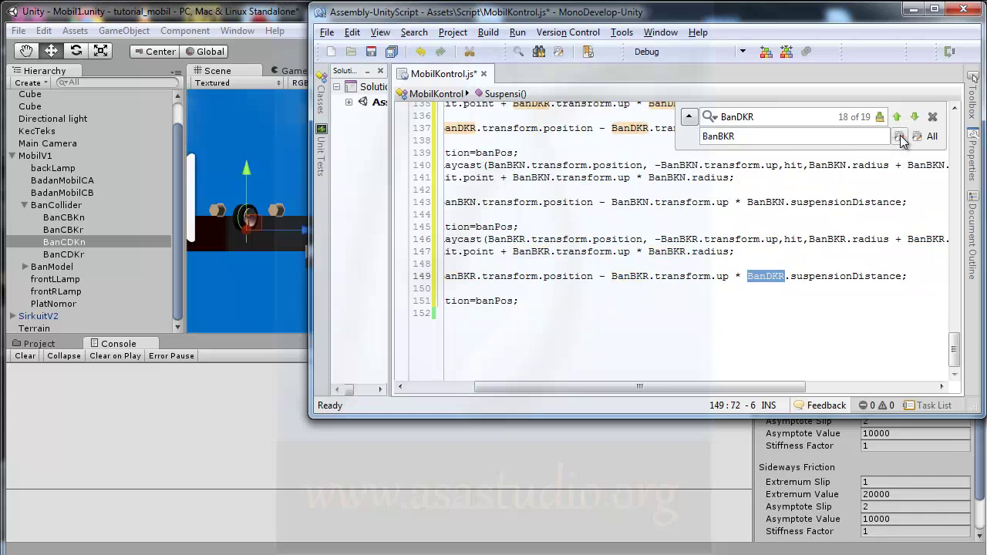
left_click(901, 138)
left_click_drag(667, 393, 591, 393)
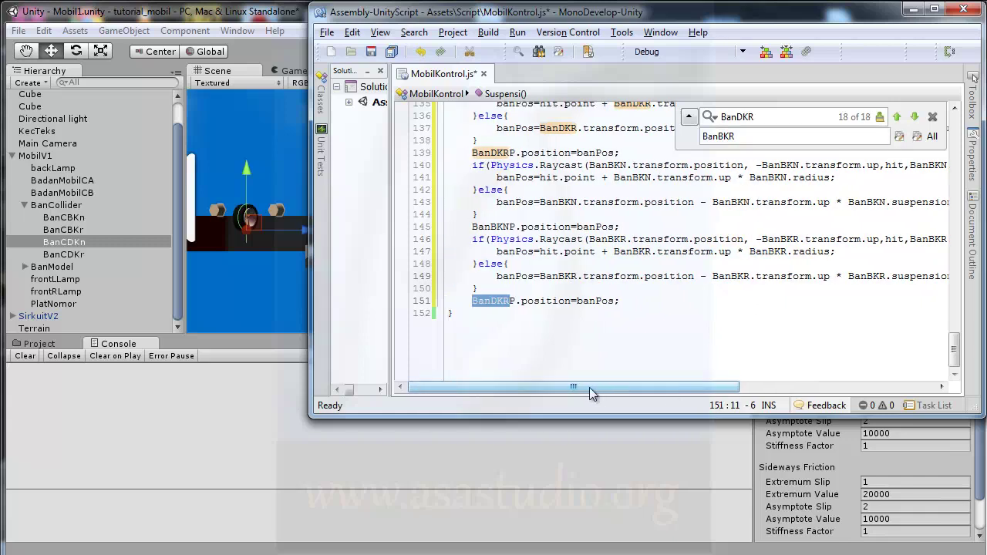
left_click(901, 137)
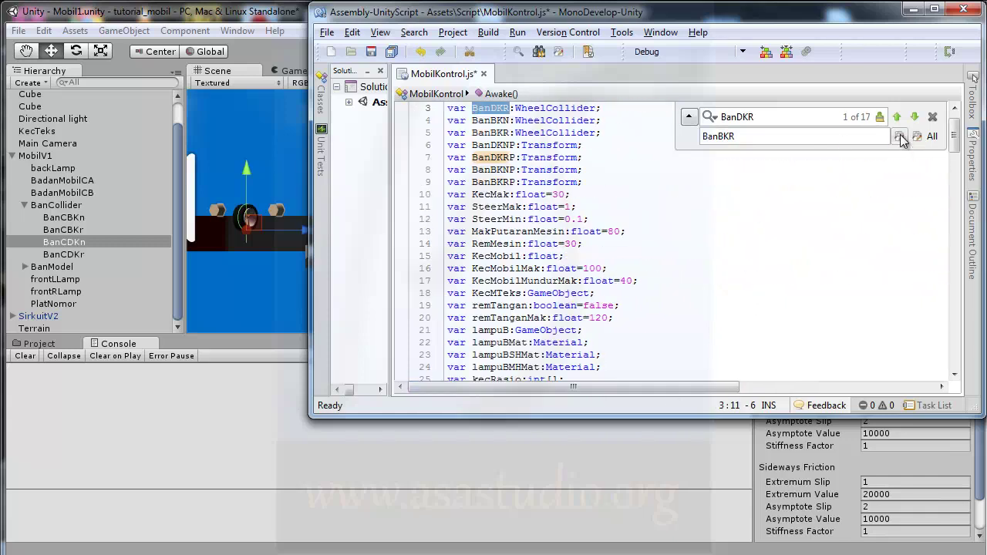
left_click(933, 116)
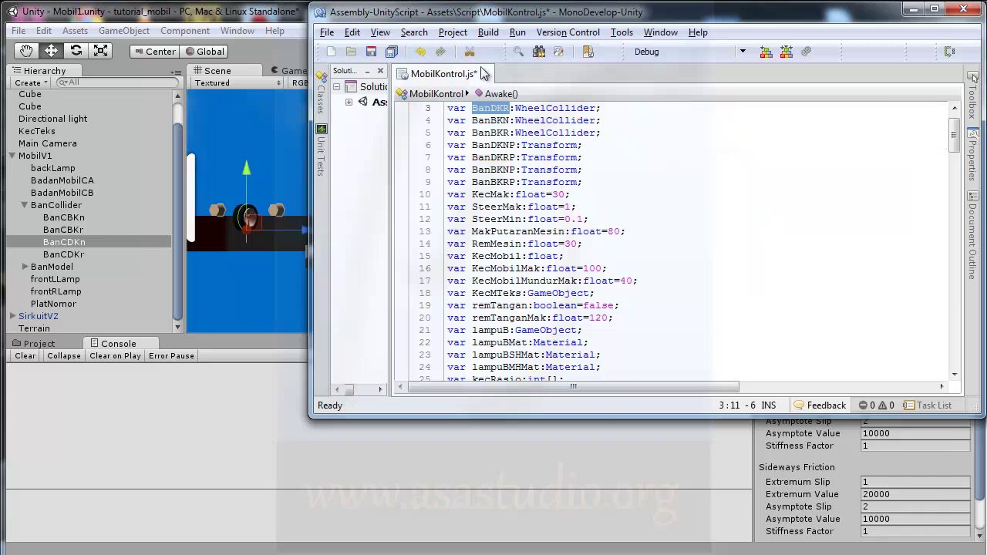
left_click(391, 52)
Step: Play-test the car in Unity, accelerating down the track and steering right
left_click(272, 15)
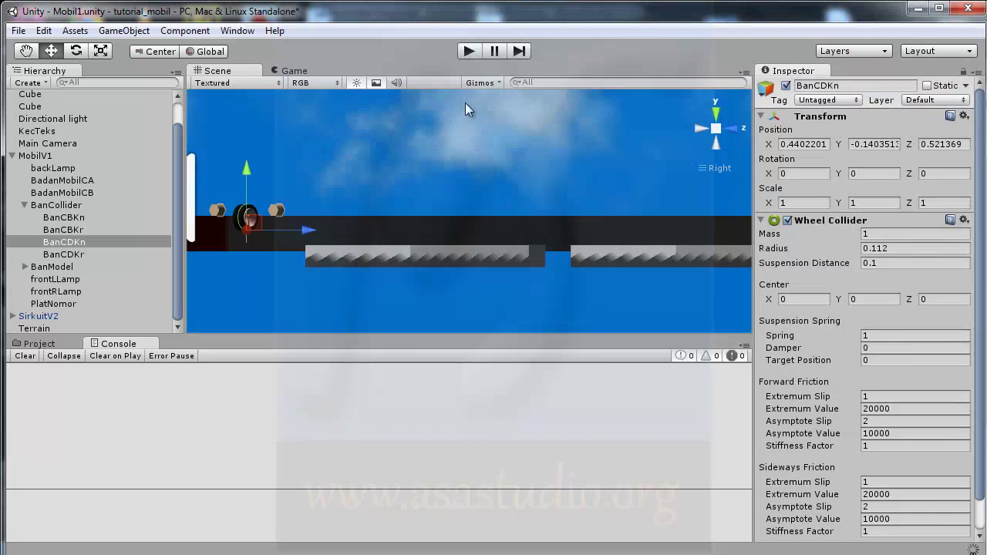
left_click(471, 51)
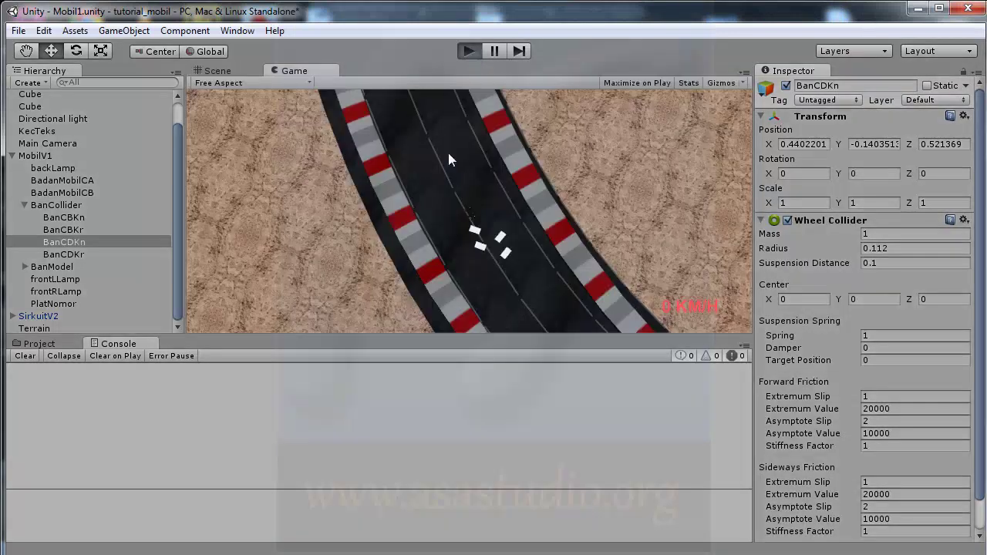
key("Up")
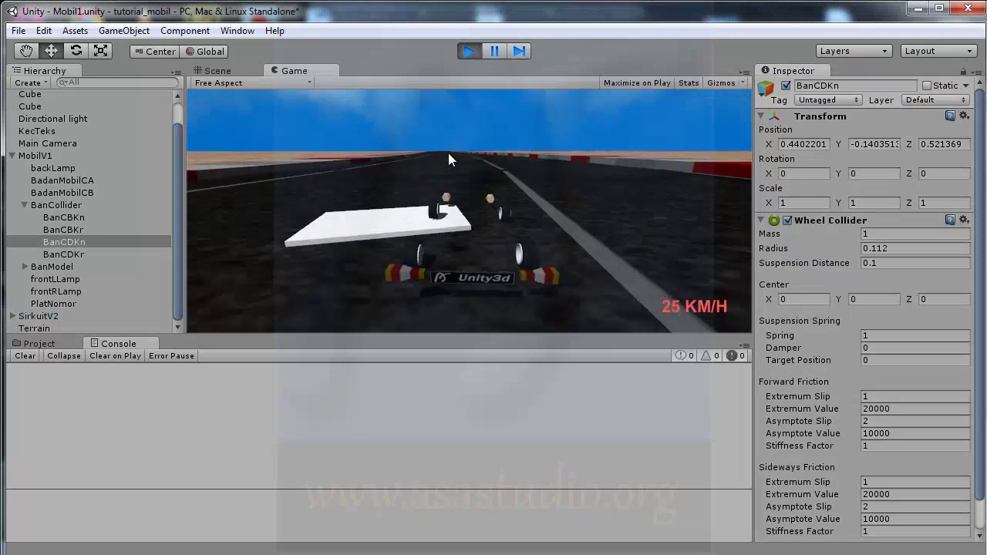
key("Right")
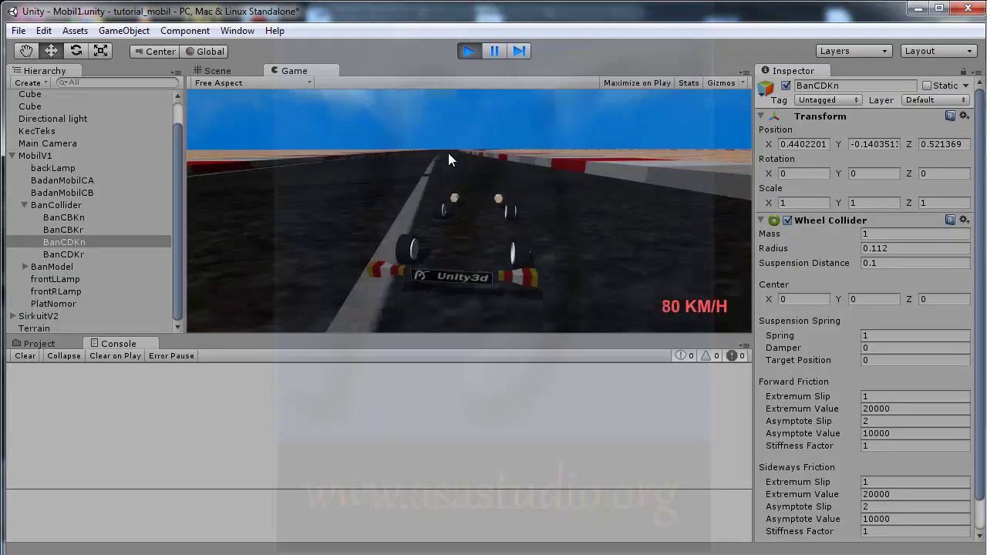
key("Right")
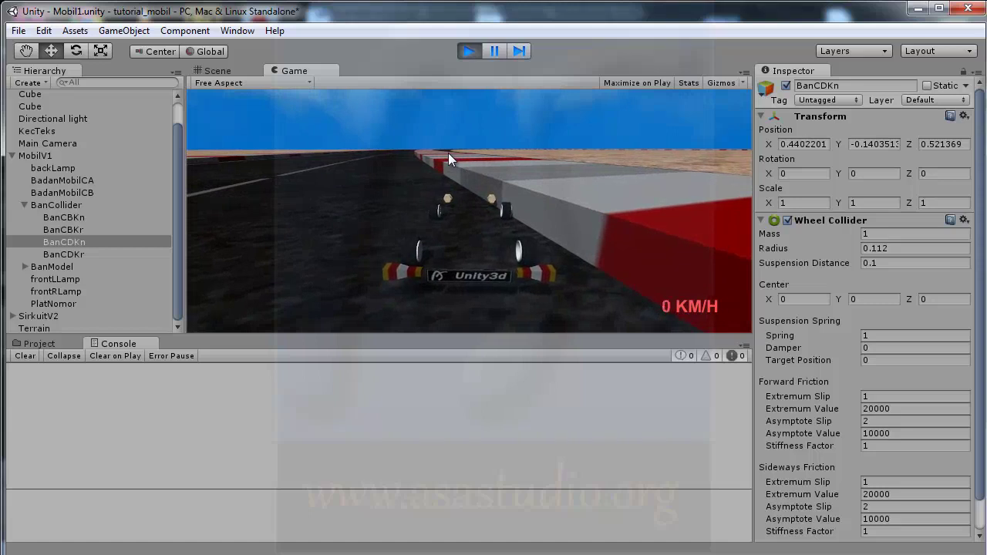
Step: Restart the game, drive the car forward again, then stop play mode
left_click(469, 52)
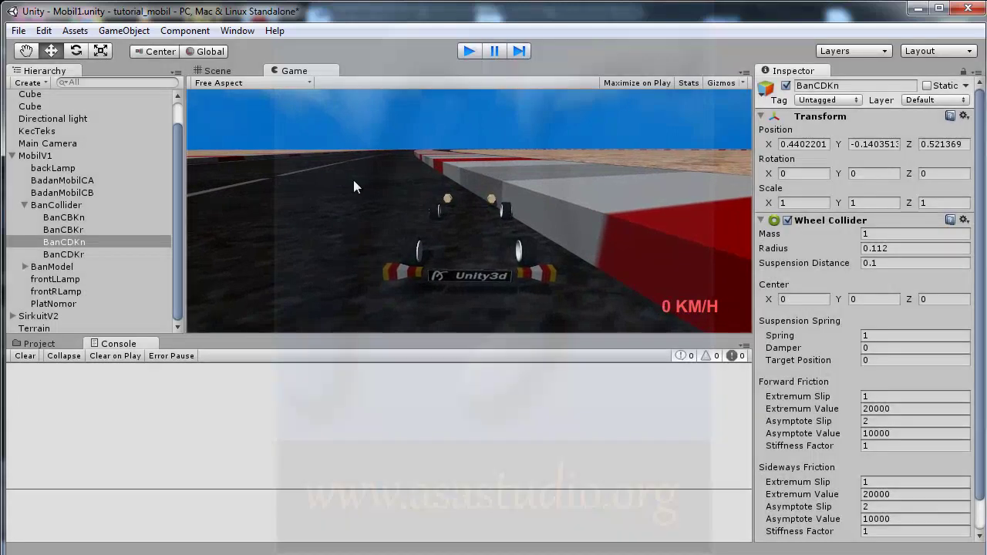
left_click(468, 51)
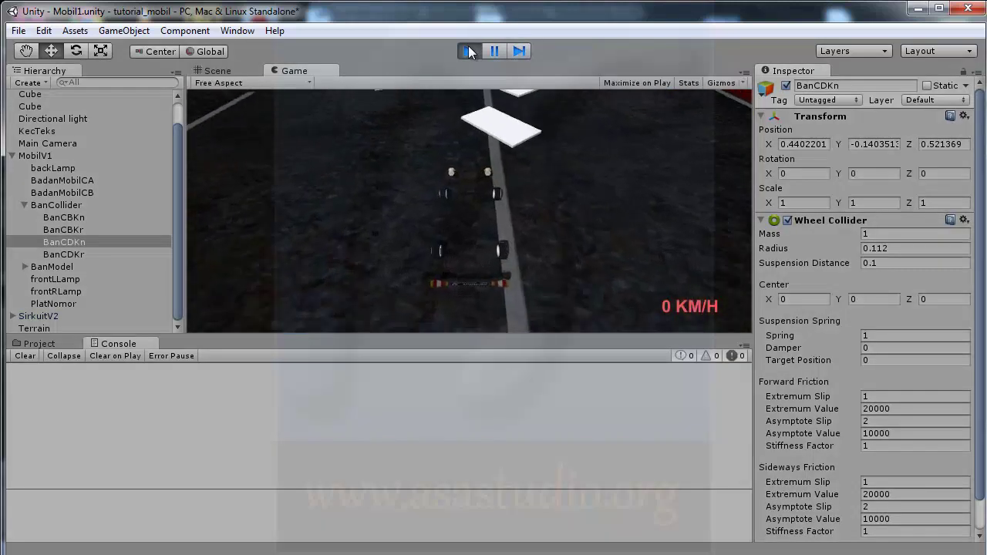
key("Up")
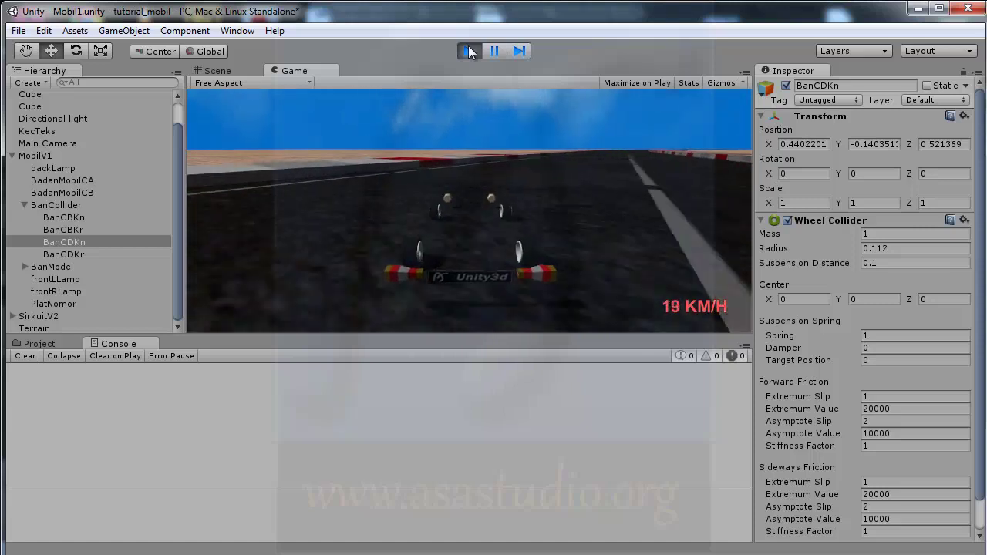
left_click(468, 51)
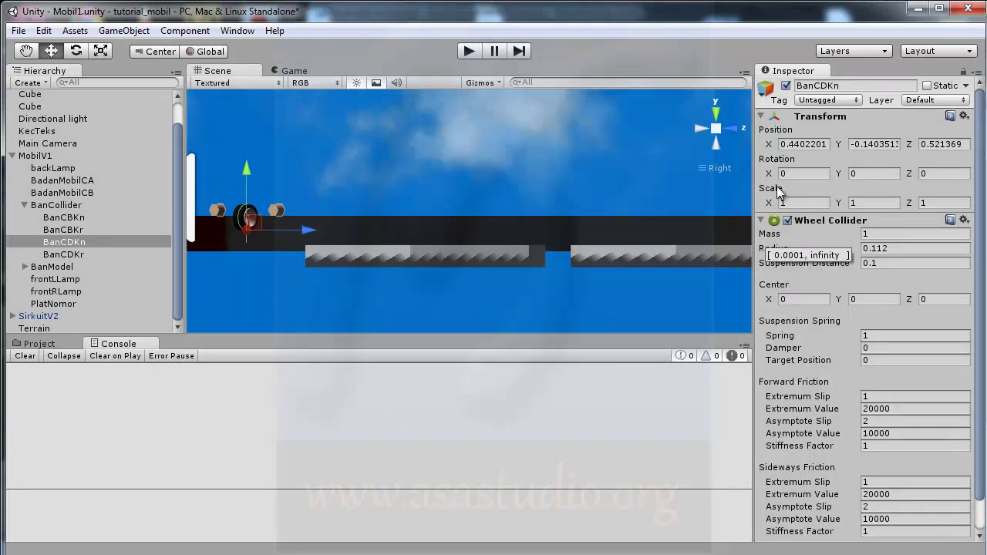
Step: Re-enable MobilV1's Mesh Renderer, then enter Play mode and drive the green car forward
left_click(35, 157)
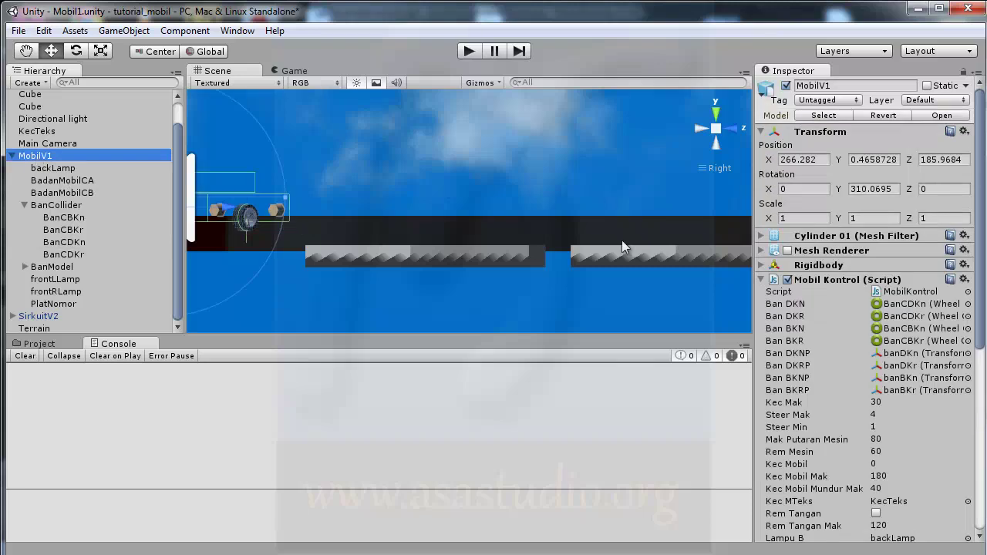
left_click(787, 250)
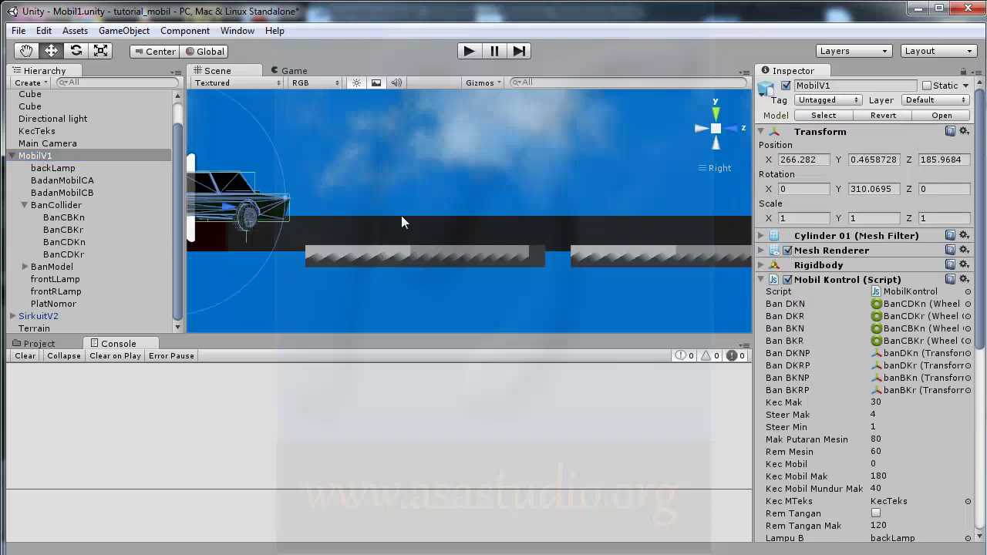
left_click(467, 52)
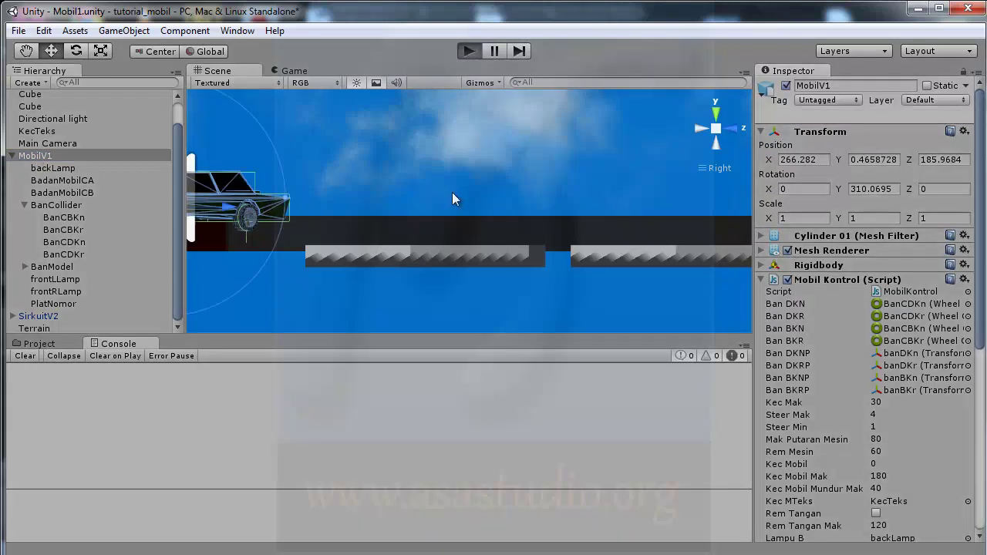
key("Up")
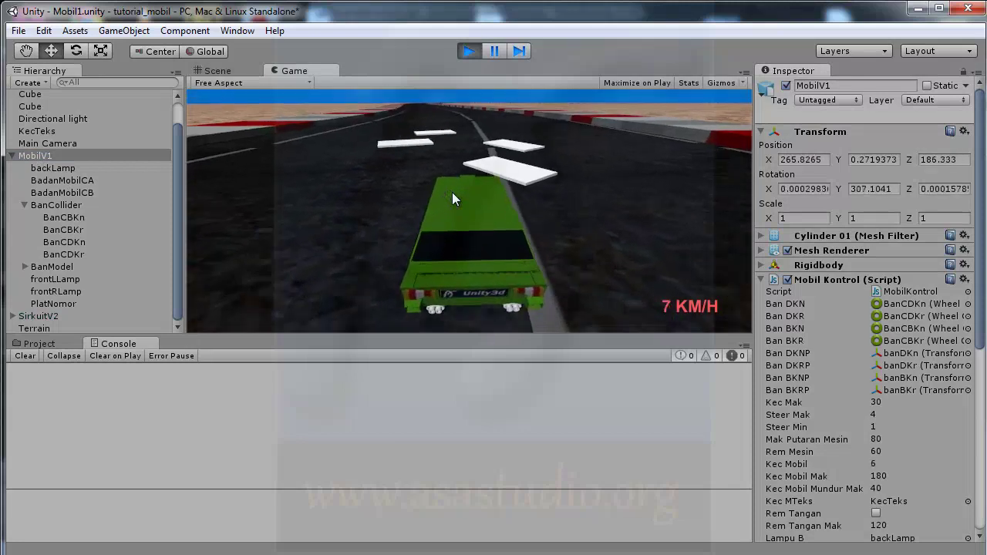